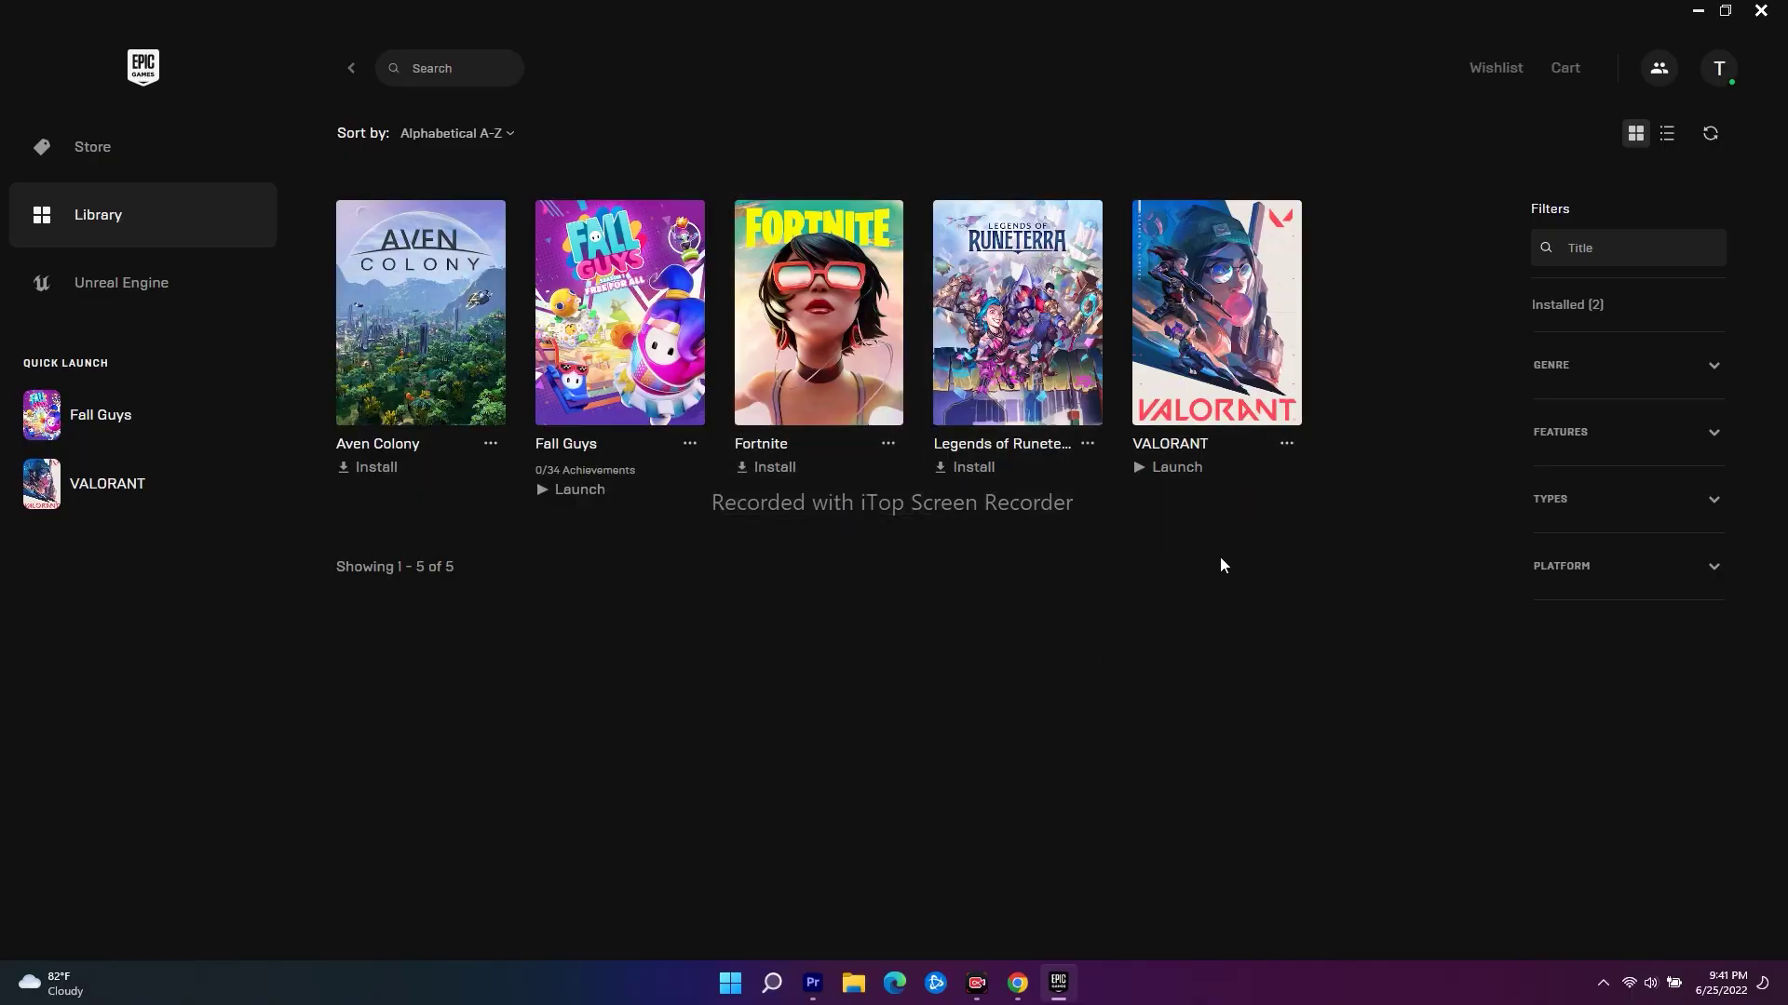
Step: Minimize the Epic Games Launcher library to reveal the Windows desktop
click(1698, 10)
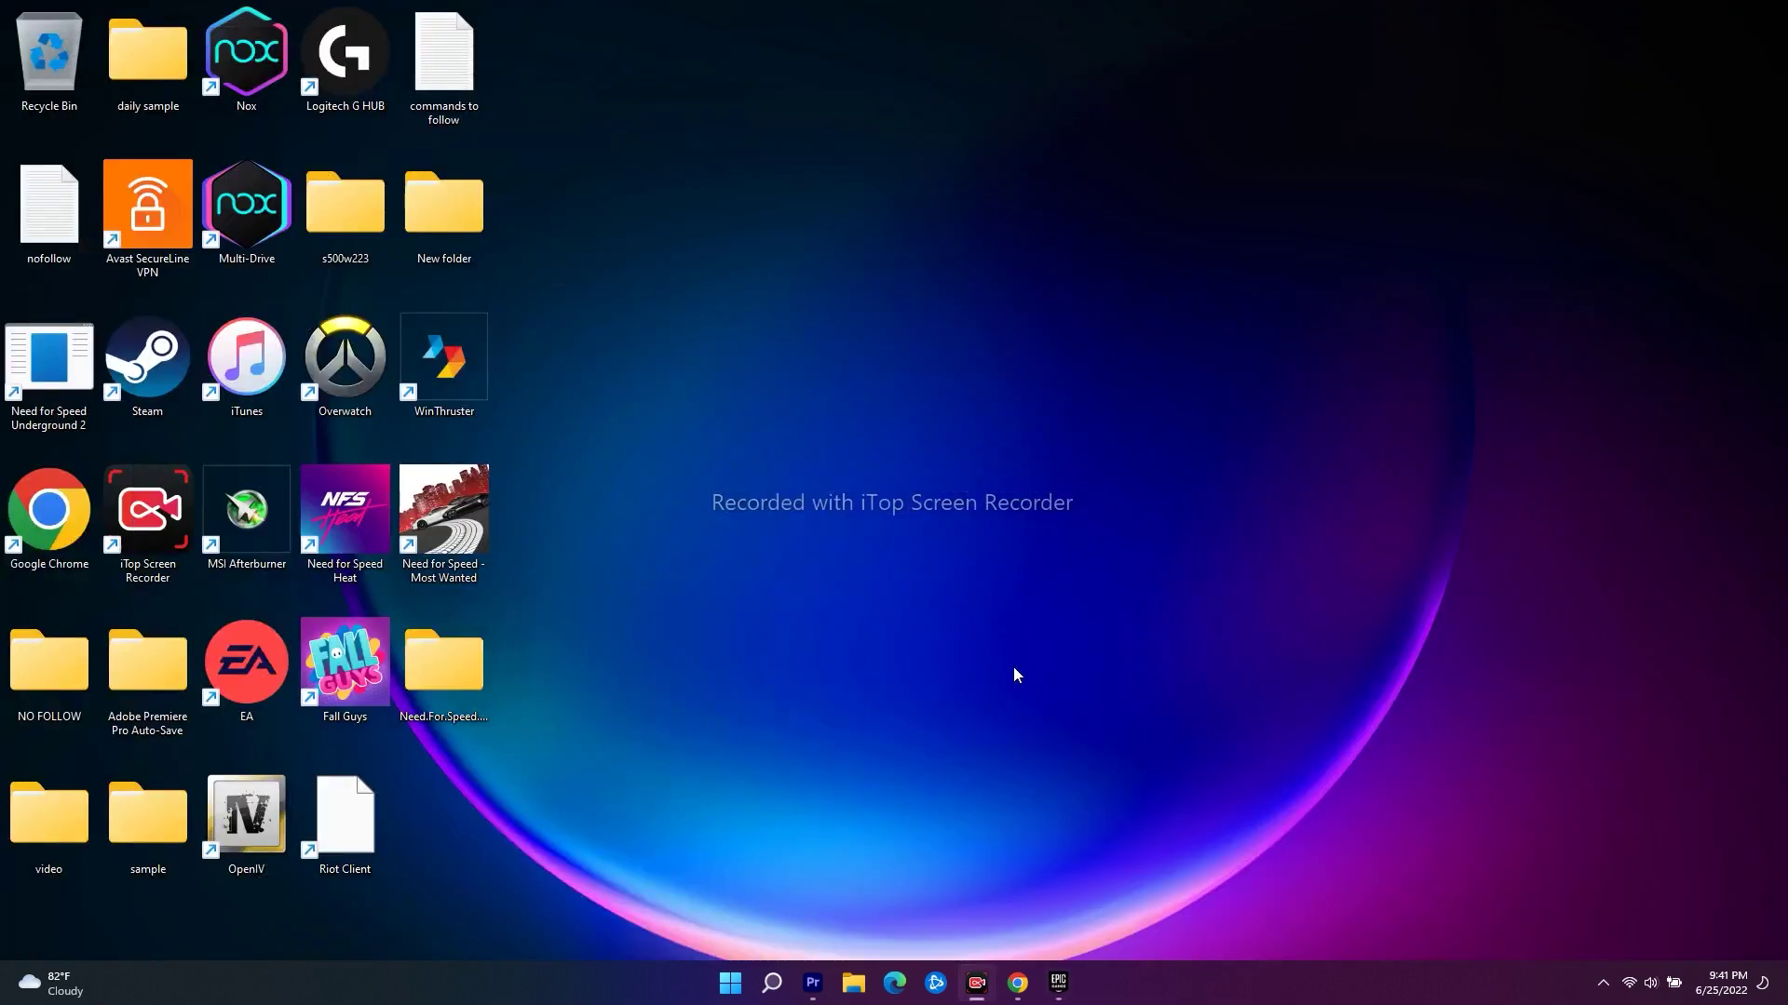
click(730, 982)
click(1124, 919)
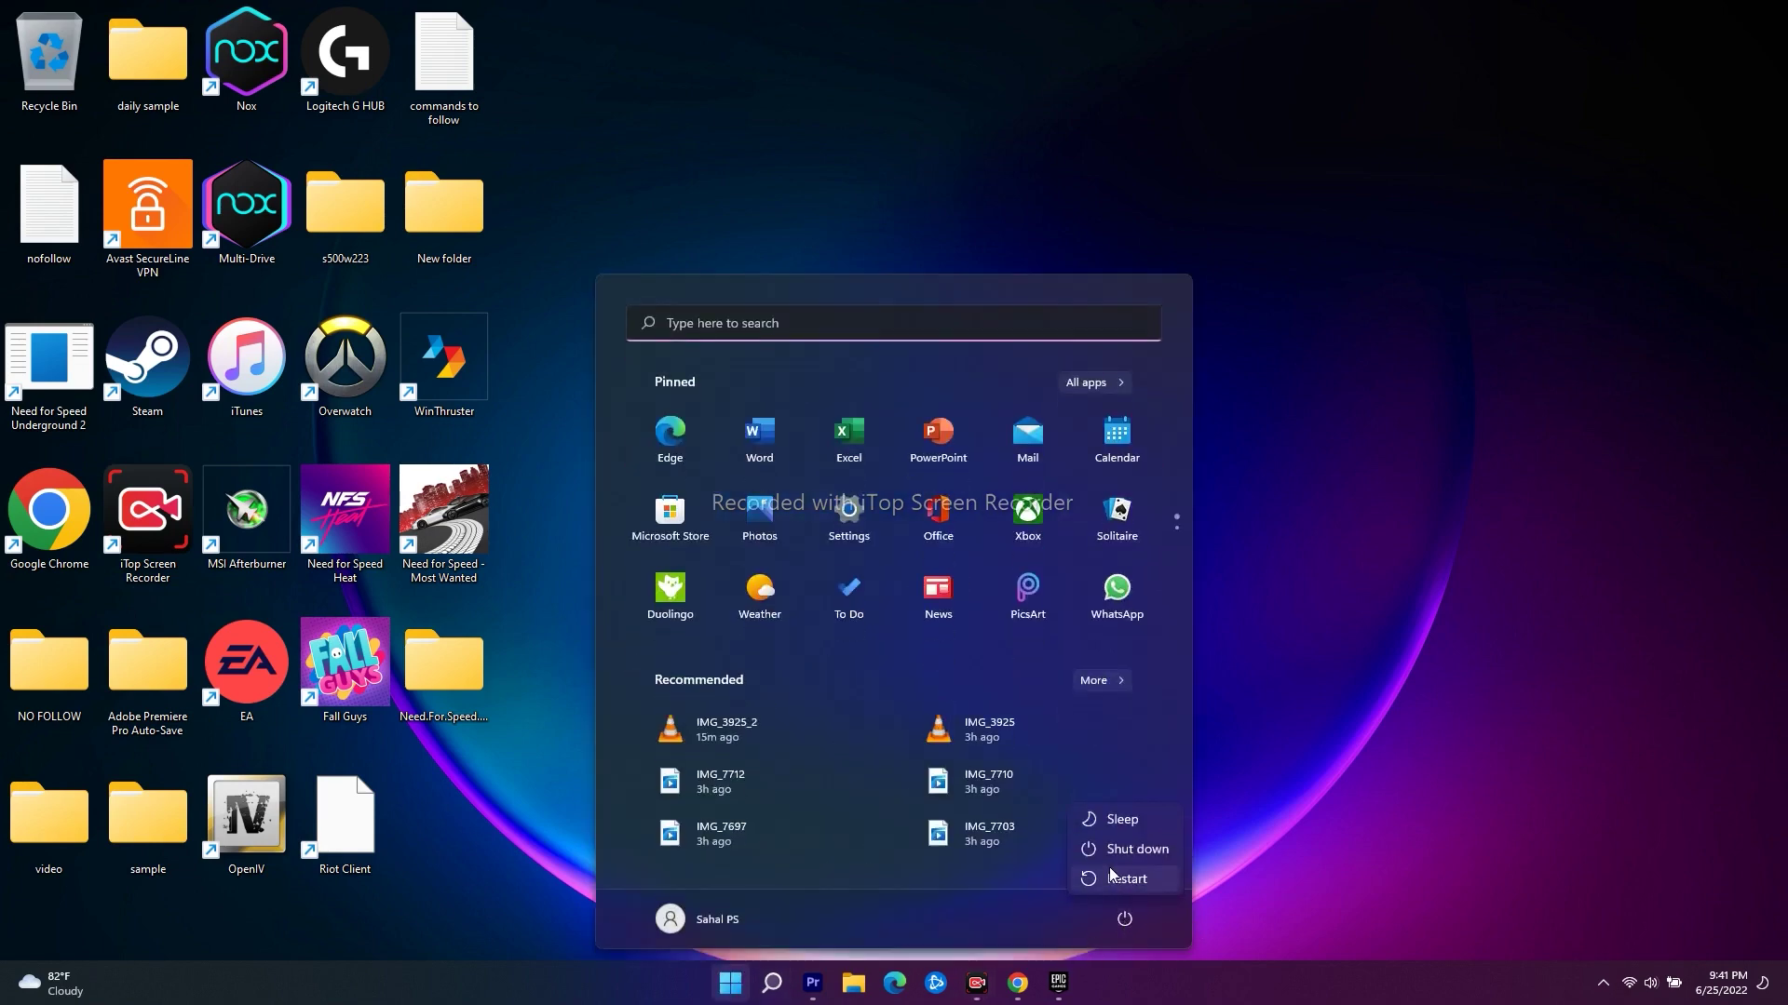
click(1382, 617)
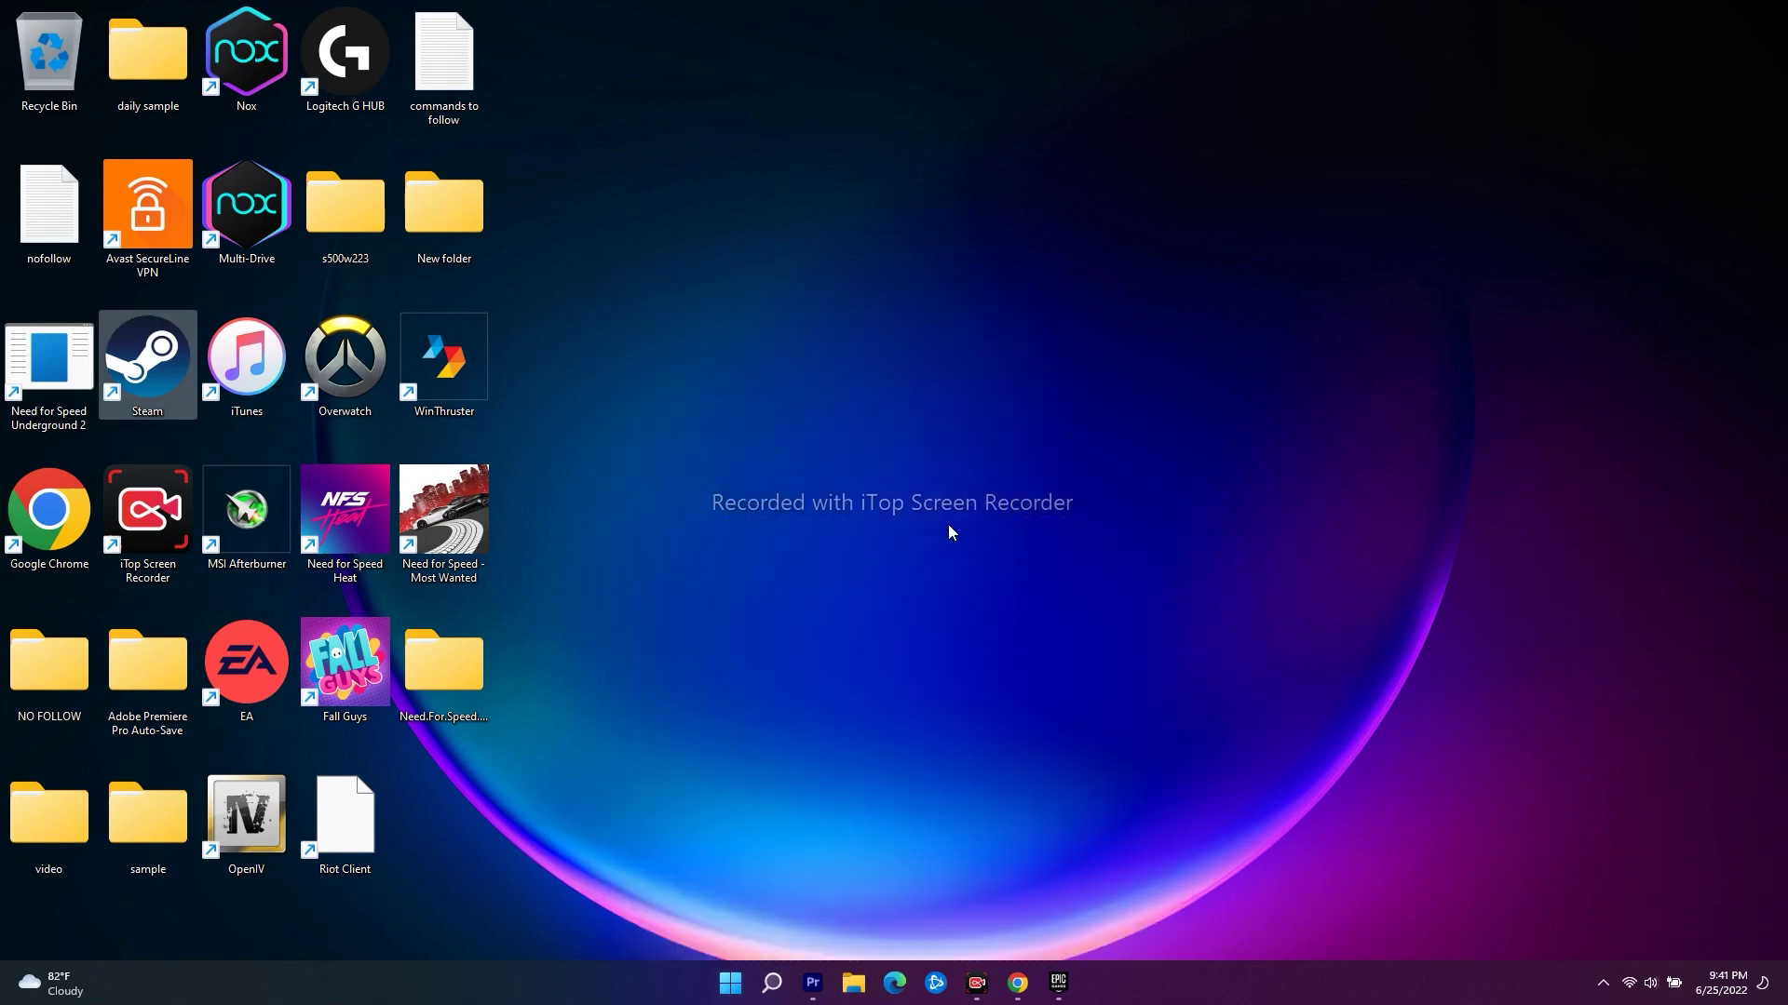
click(1058, 983)
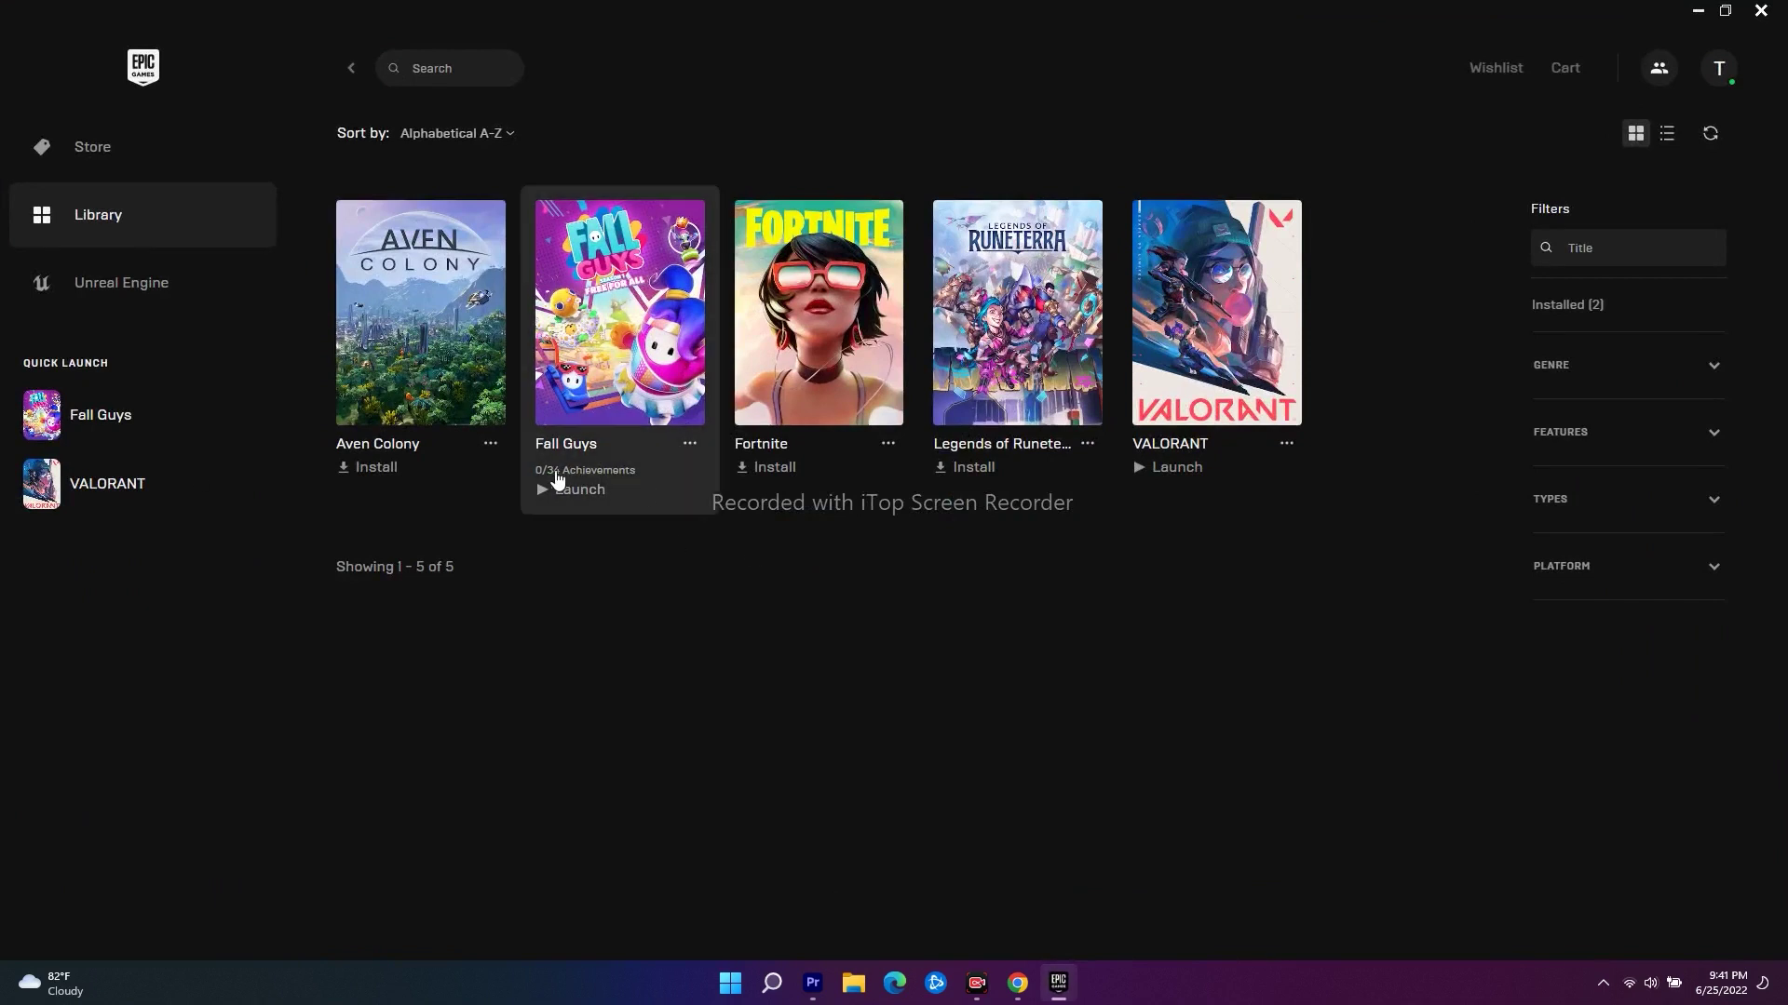
Step: Verify the Fall Guys game files from its card menu, then minimize the launcher
mouse_move(124, 421)
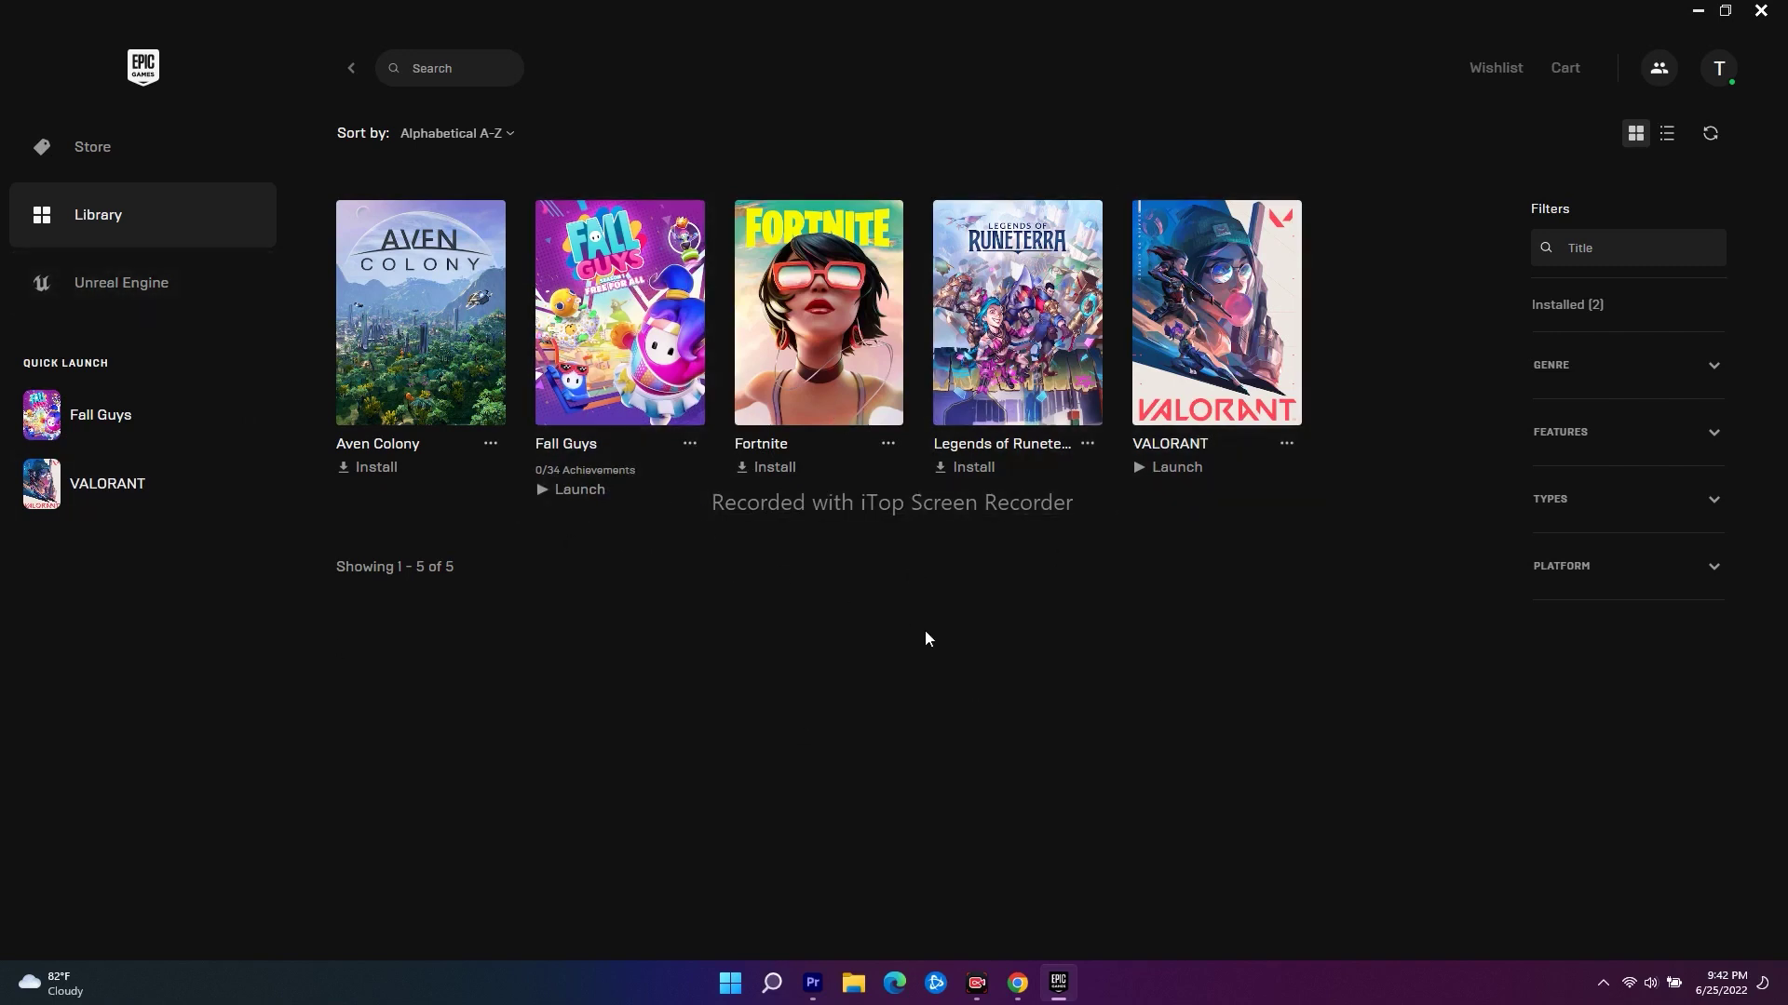
click(689, 448)
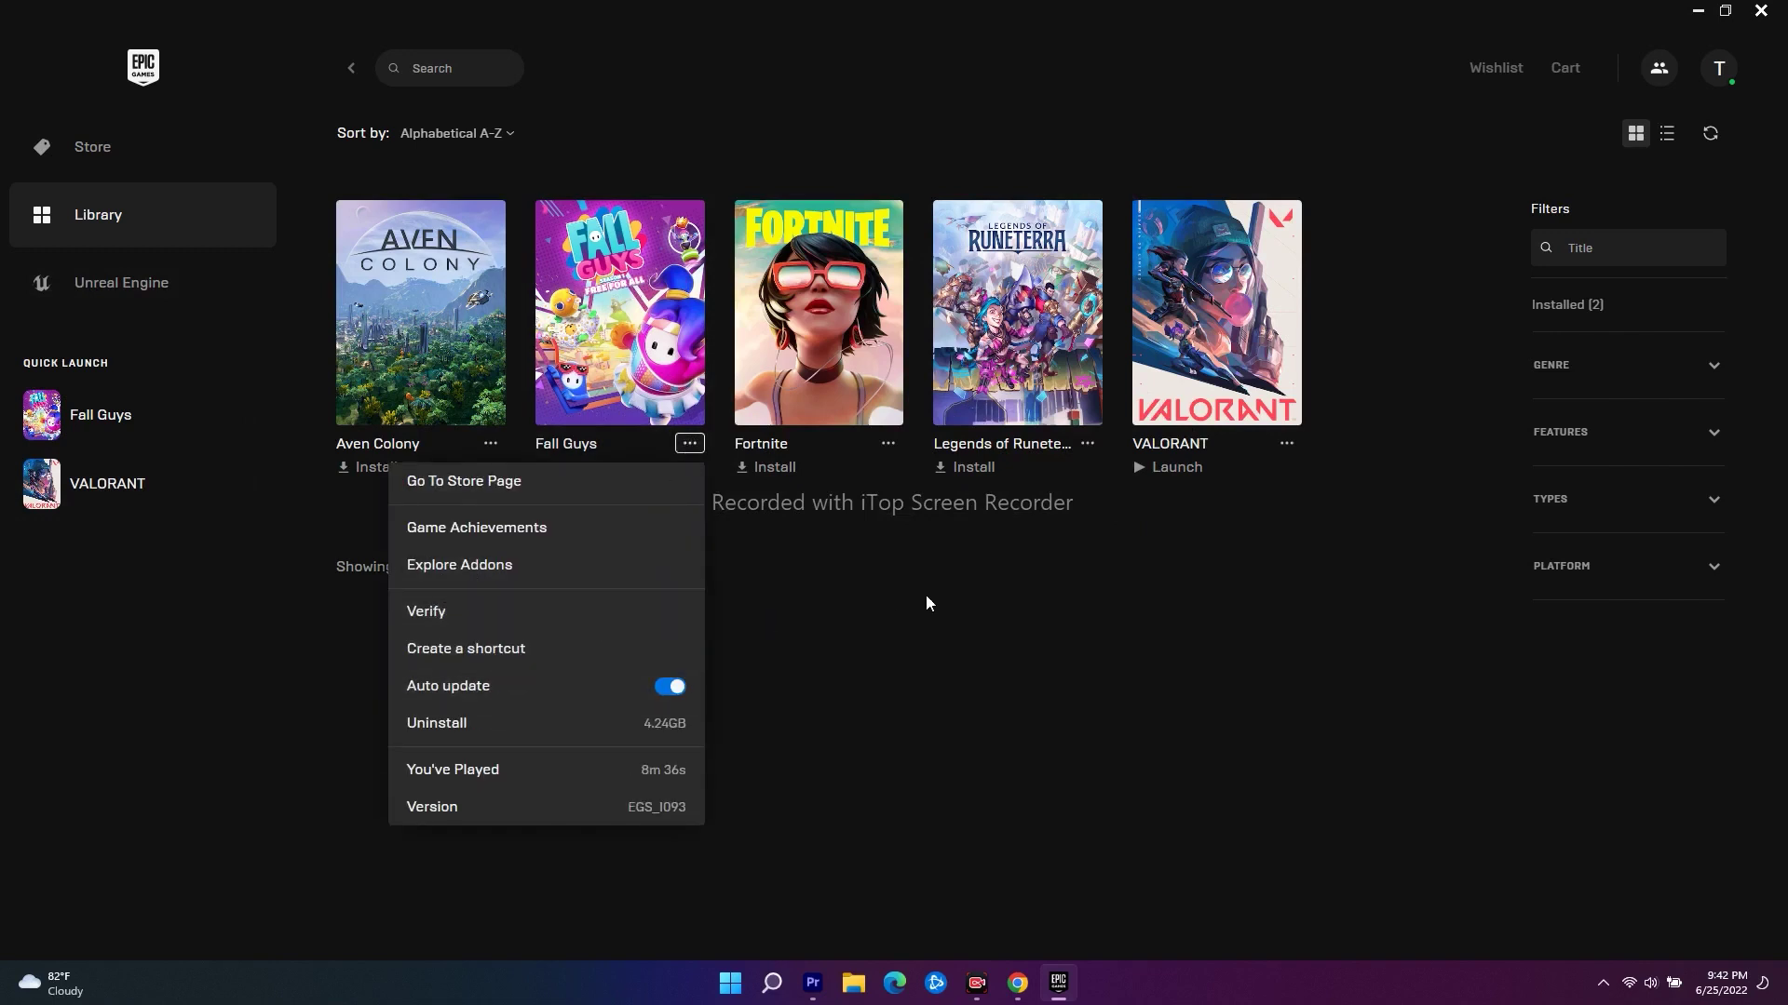
click(479, 611)
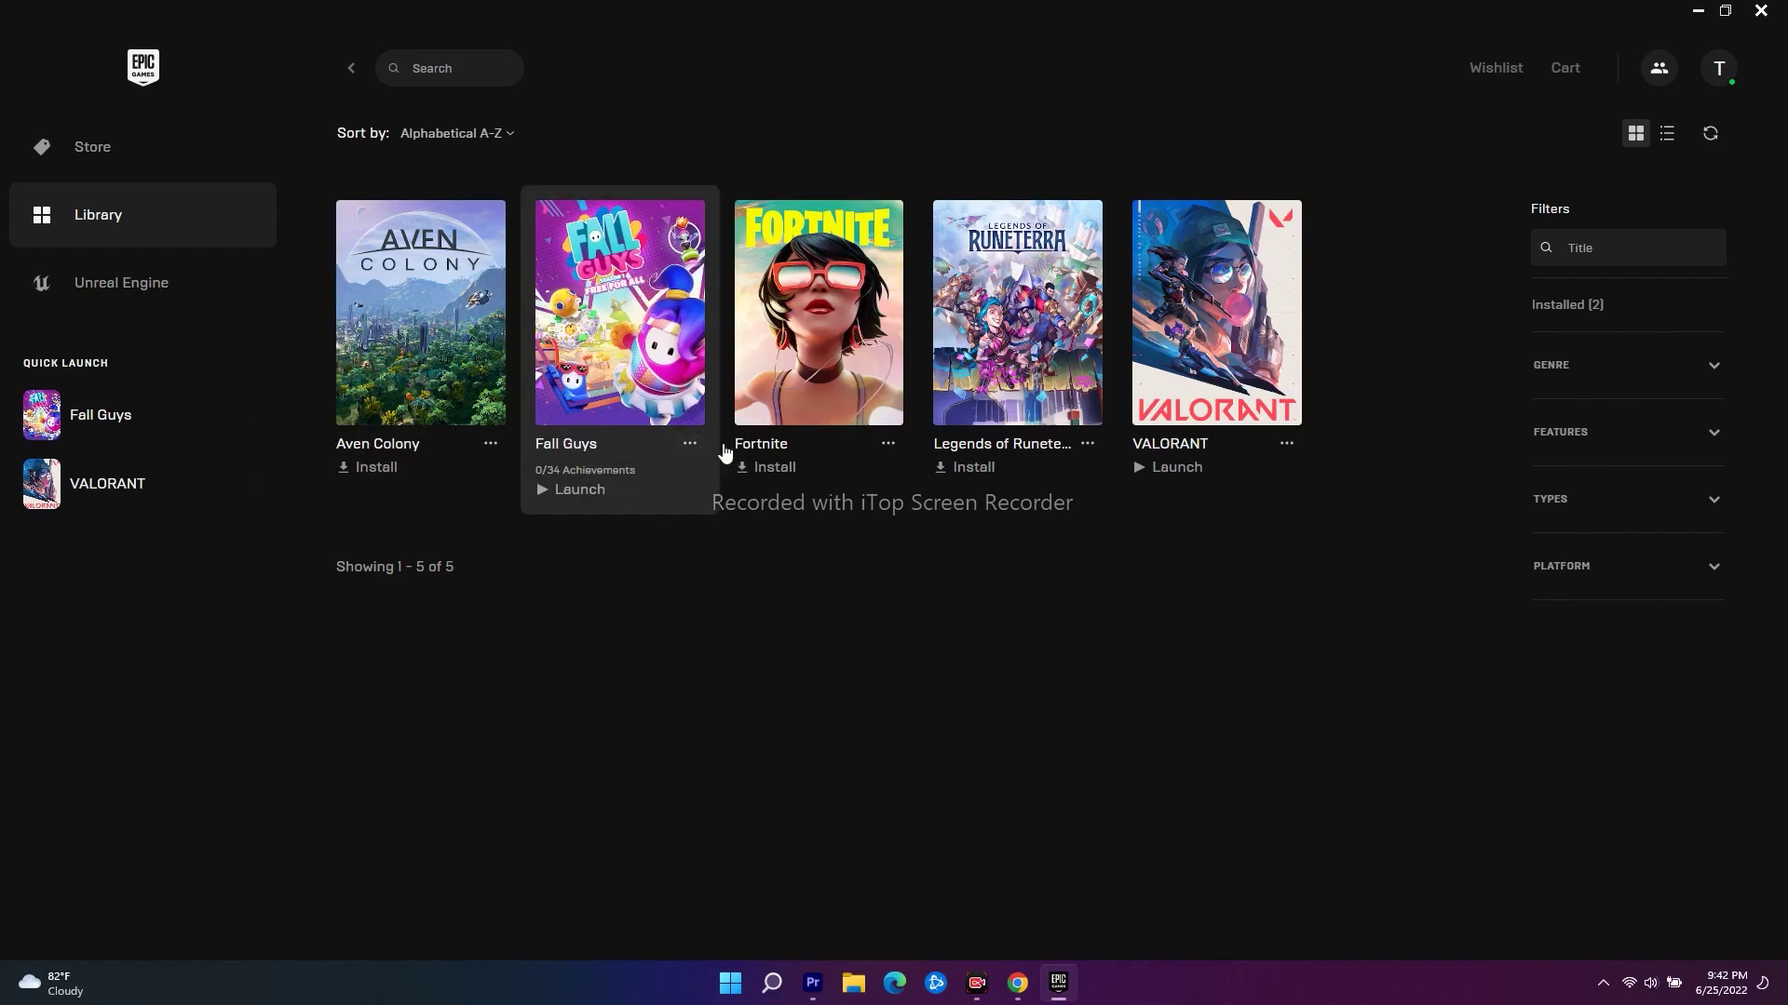
click(1698, 10)
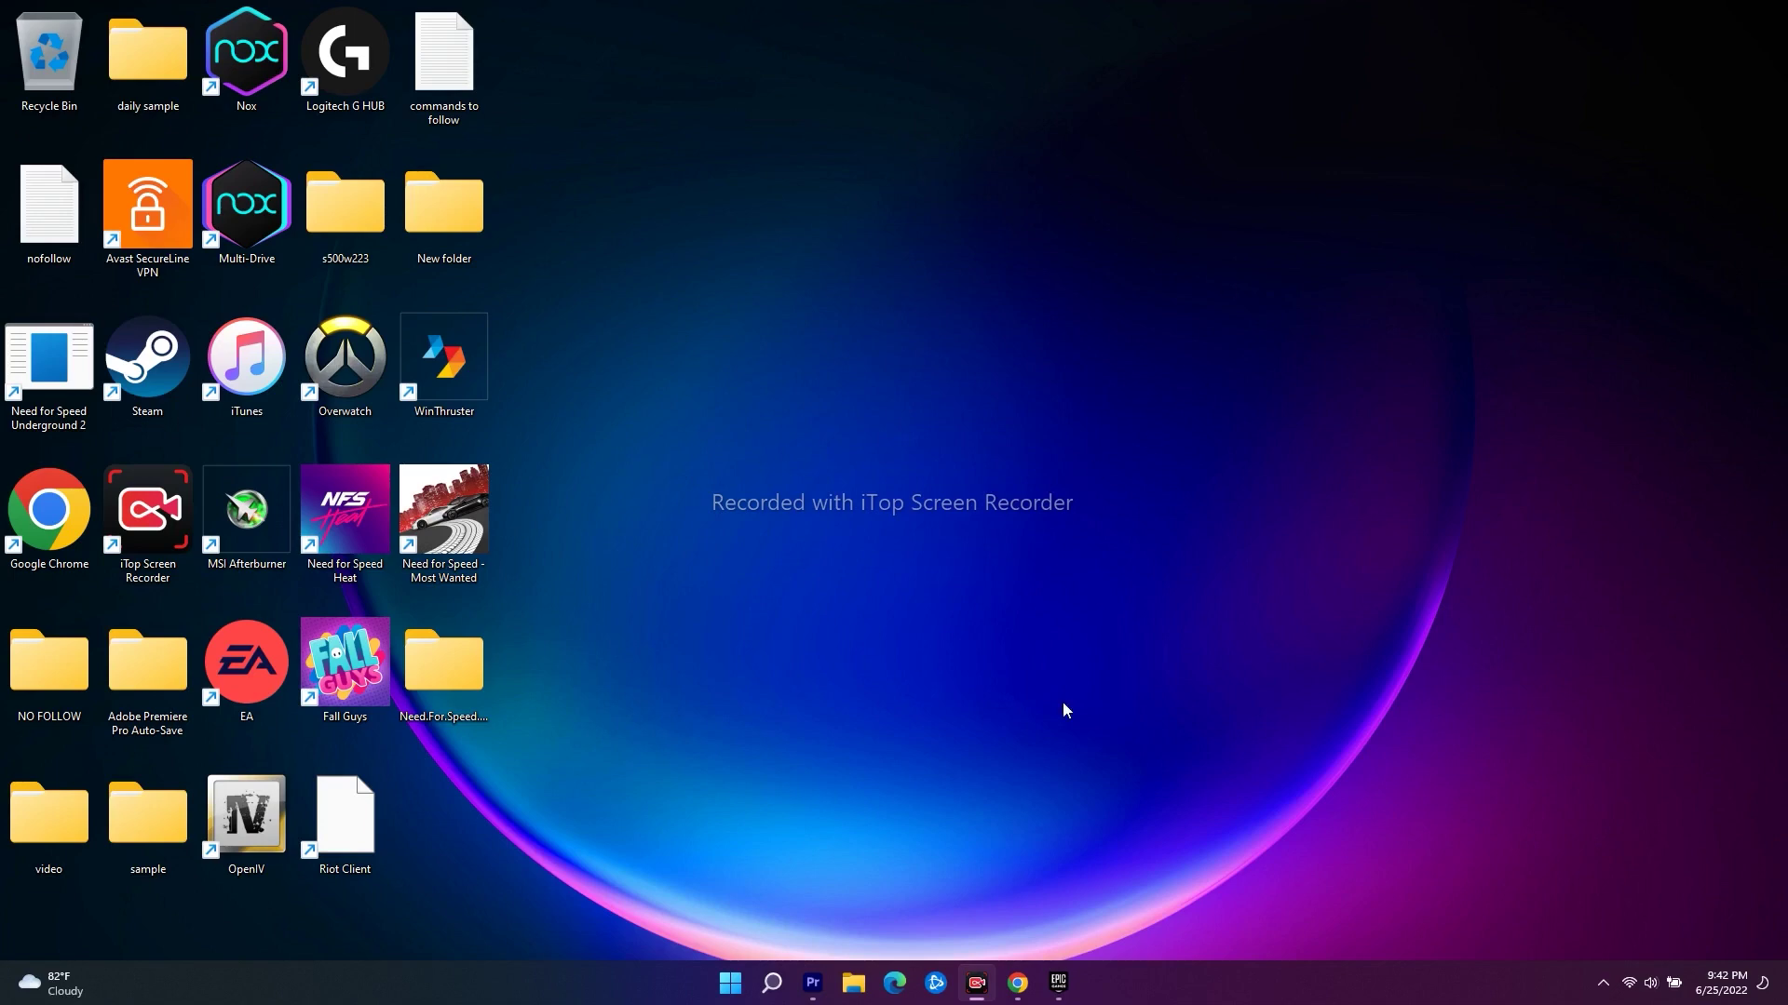
click(775, 992)
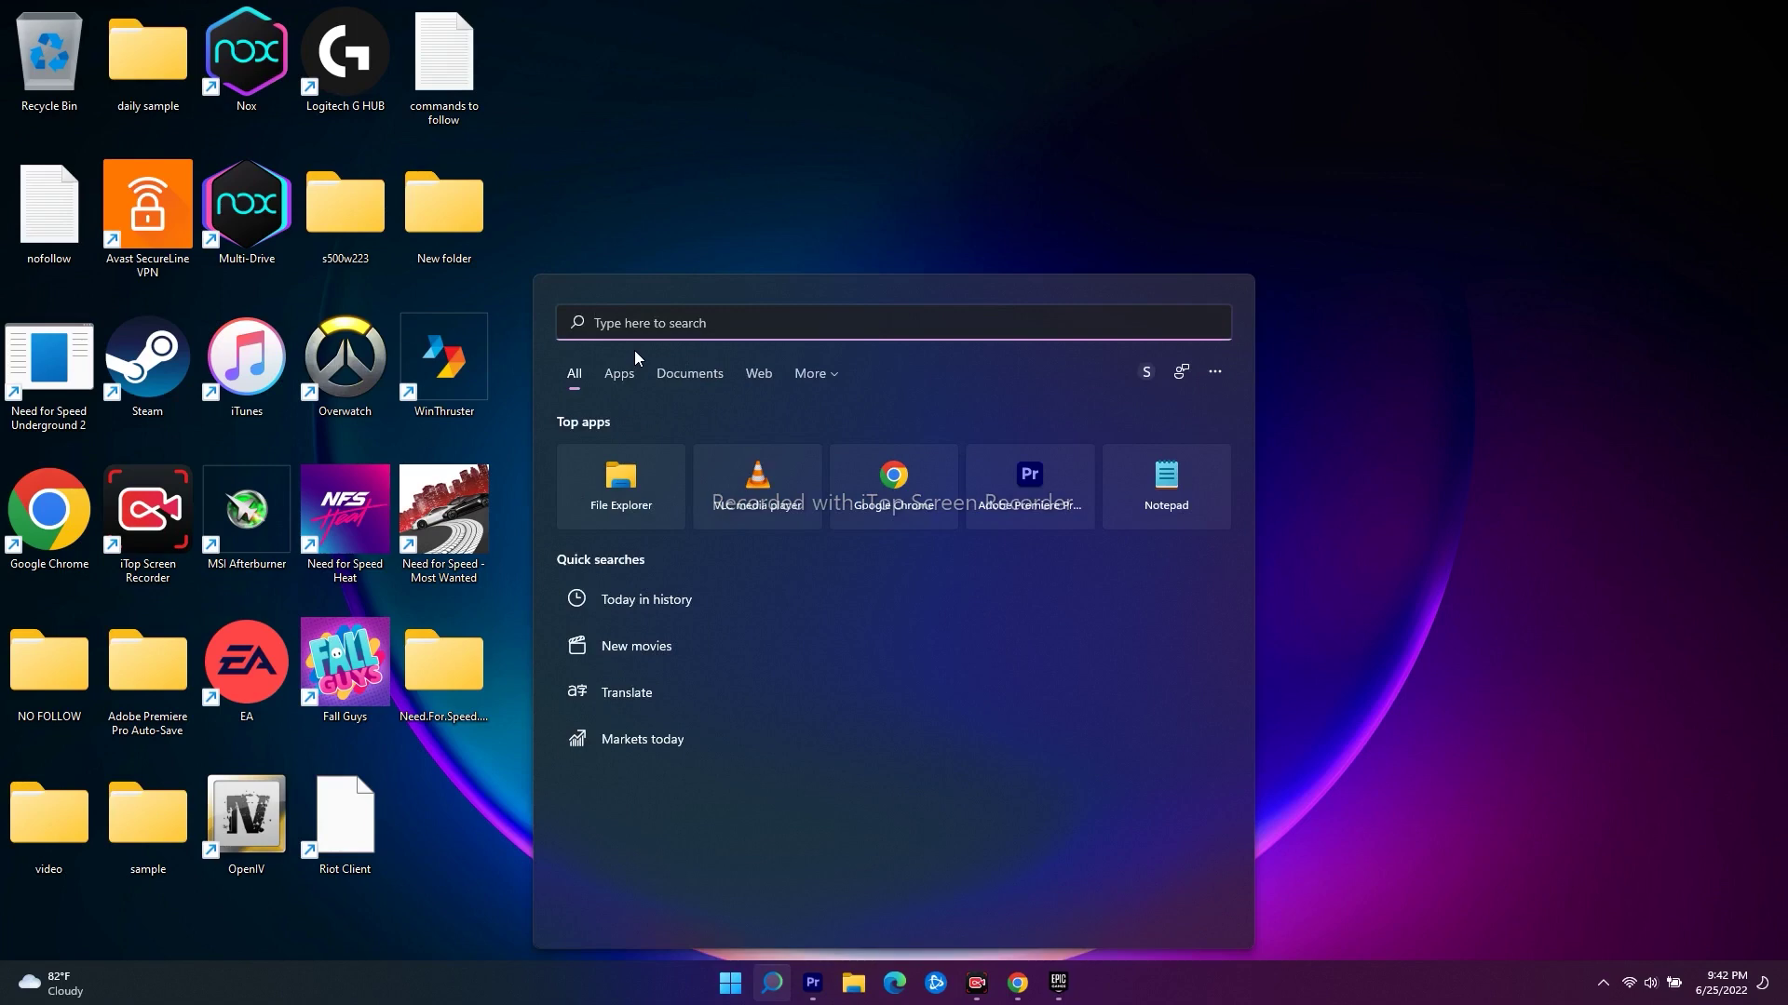
Step: Run ipconfig/flushdns in a Command Prompt opened as administrator from a 'cmd' search
text(cmd)
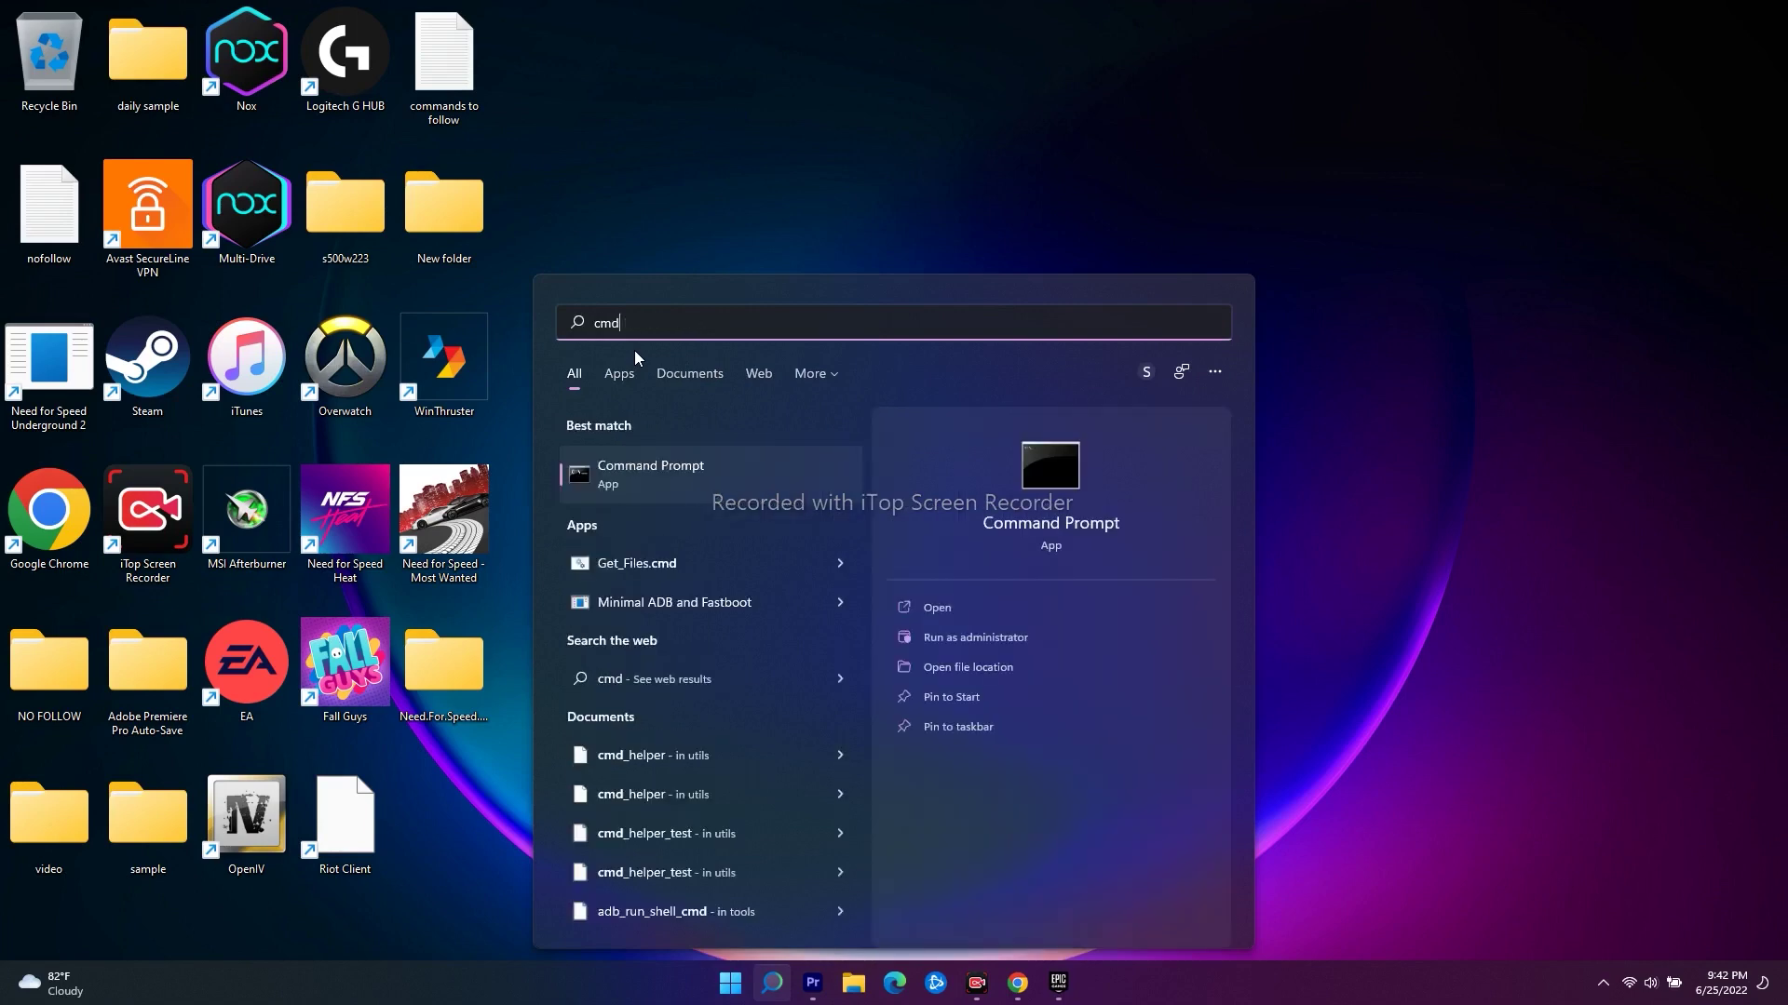
click(989, 638)
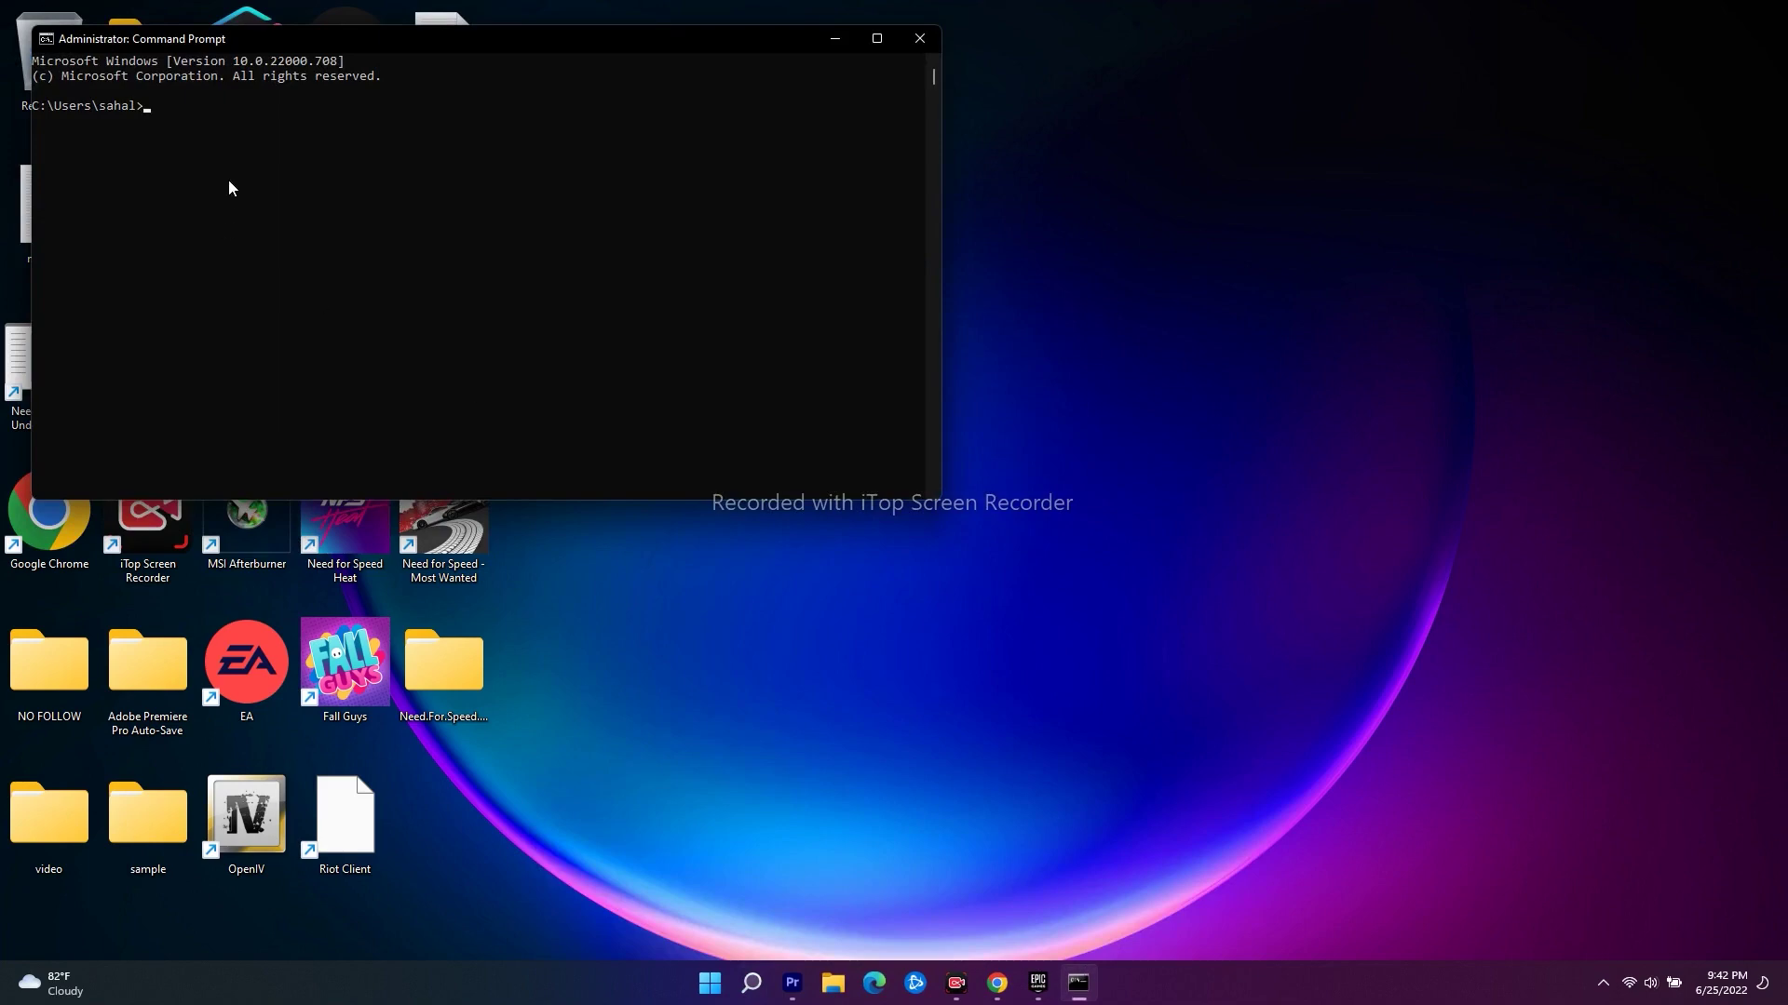
text(ipconfig/flushdns)
key(Return)
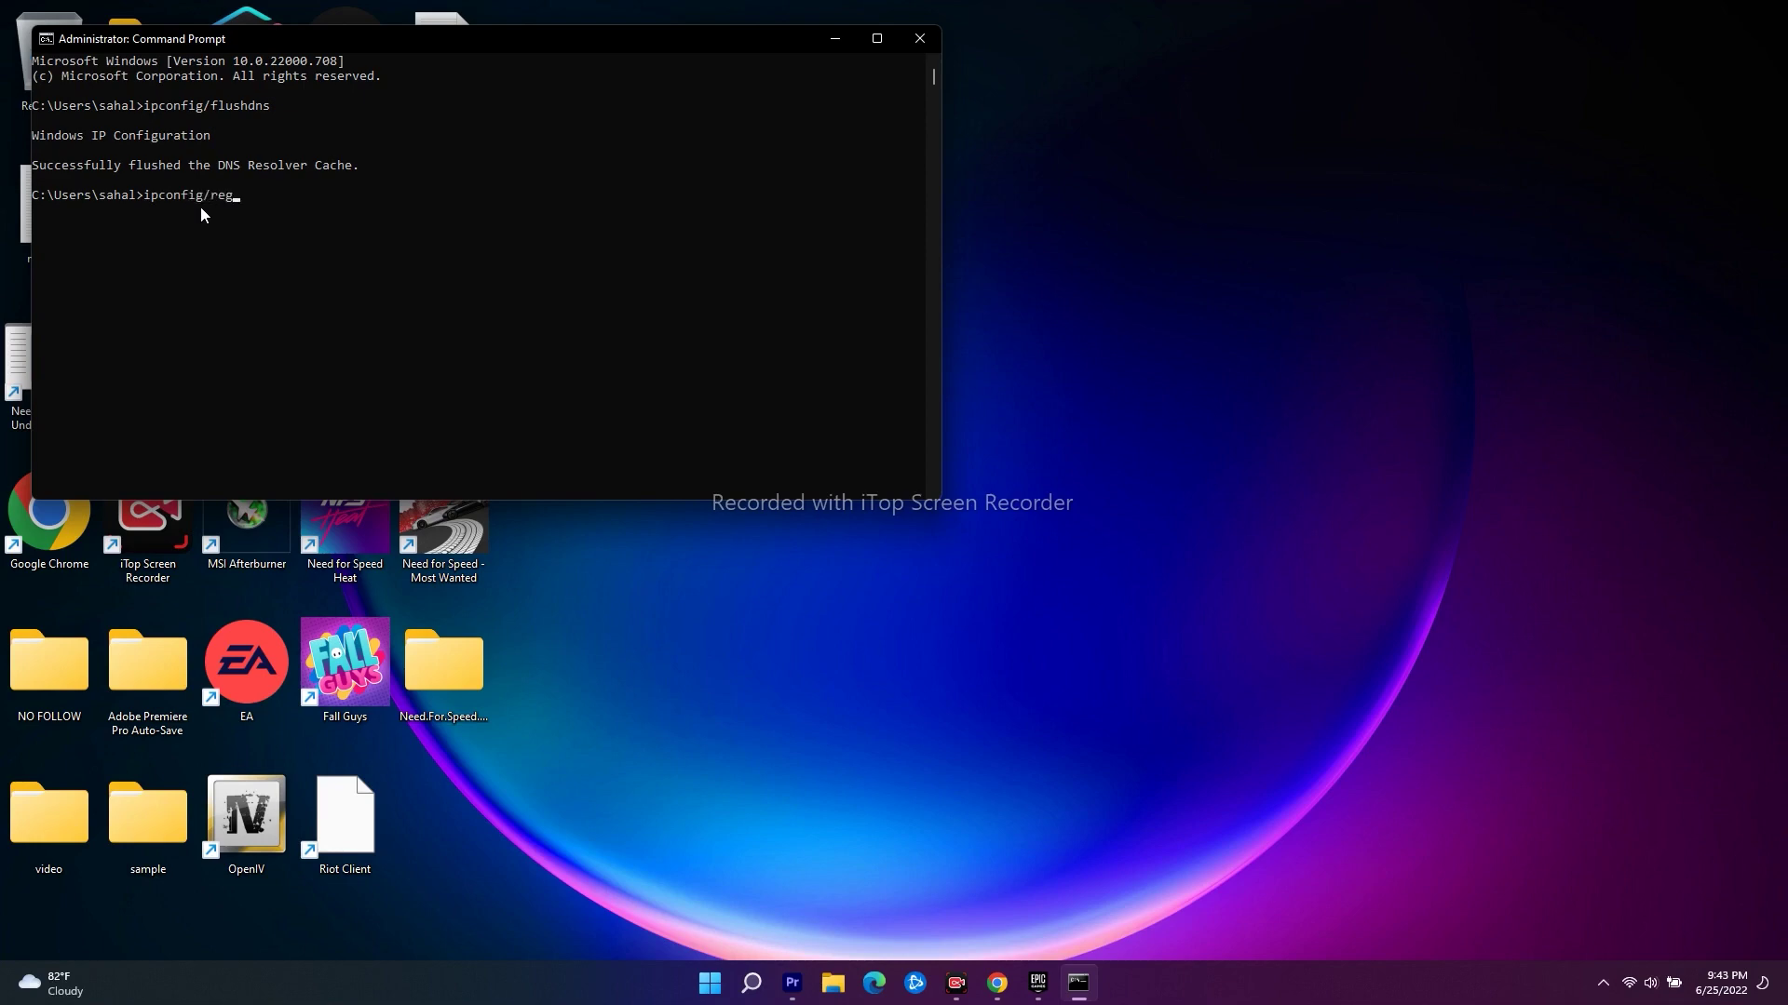
Step: Run ipconfig/registerdns, ipconfig/release and ipconfig/renew in the console
text(sterdns)
key(Return)
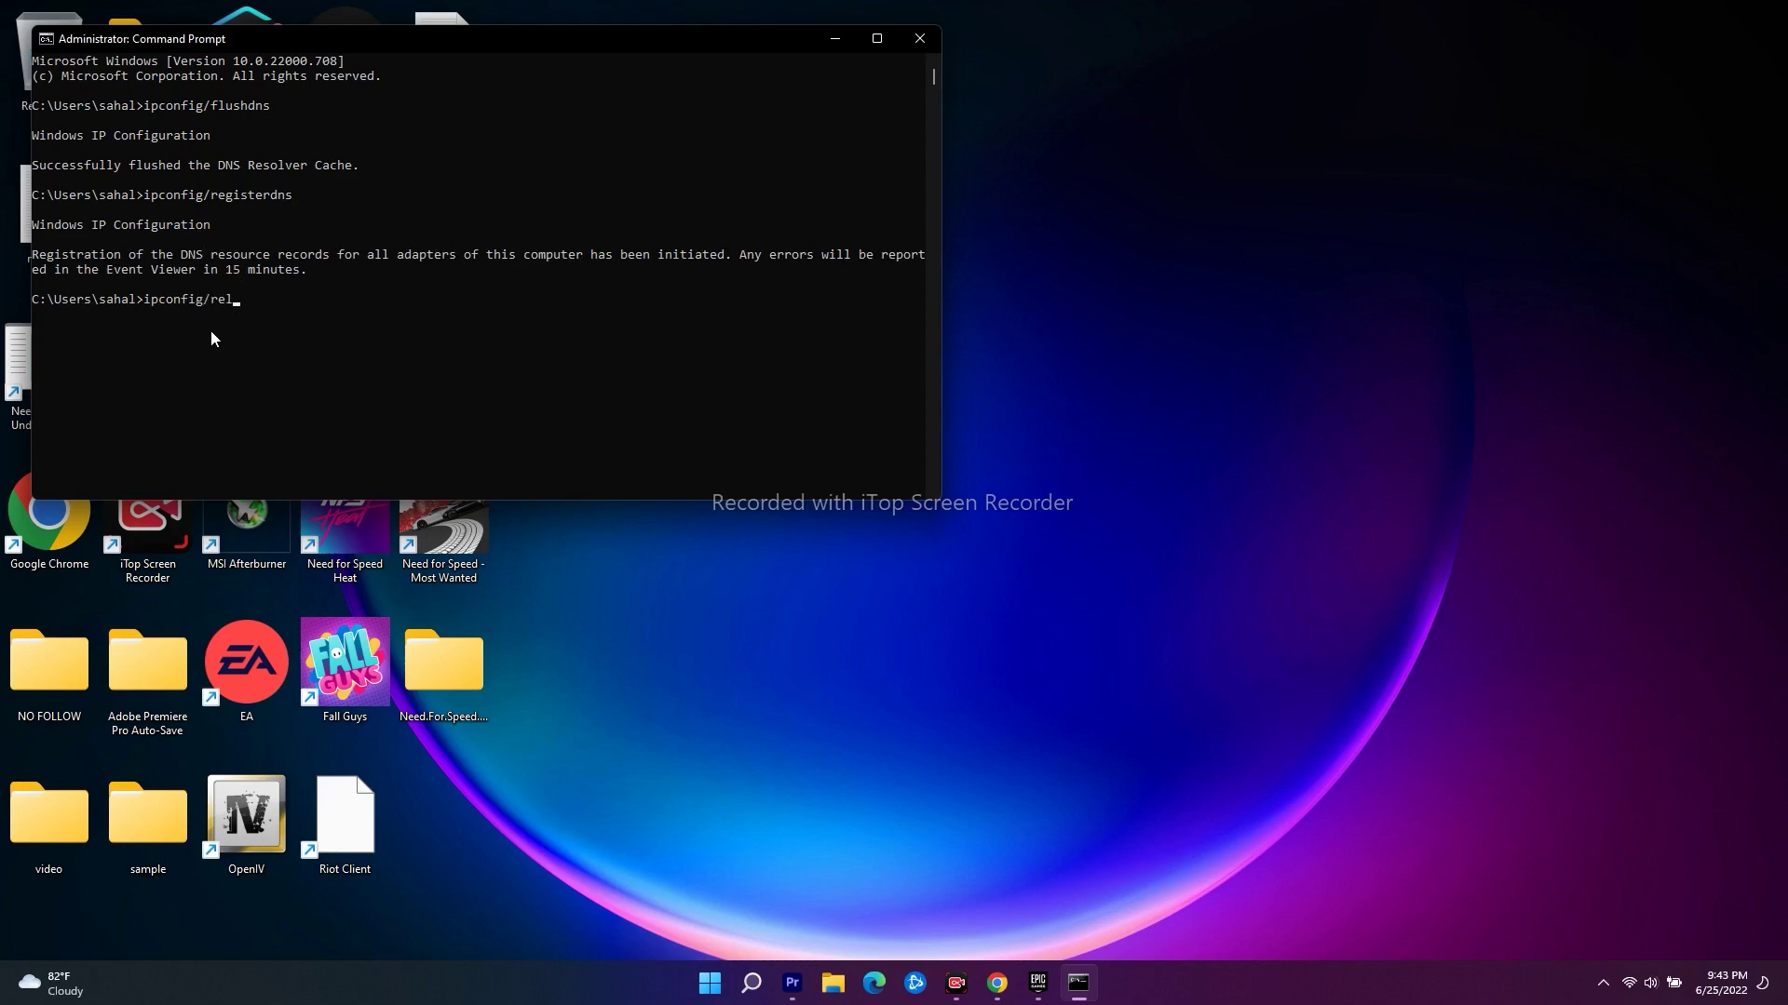
key(Return)
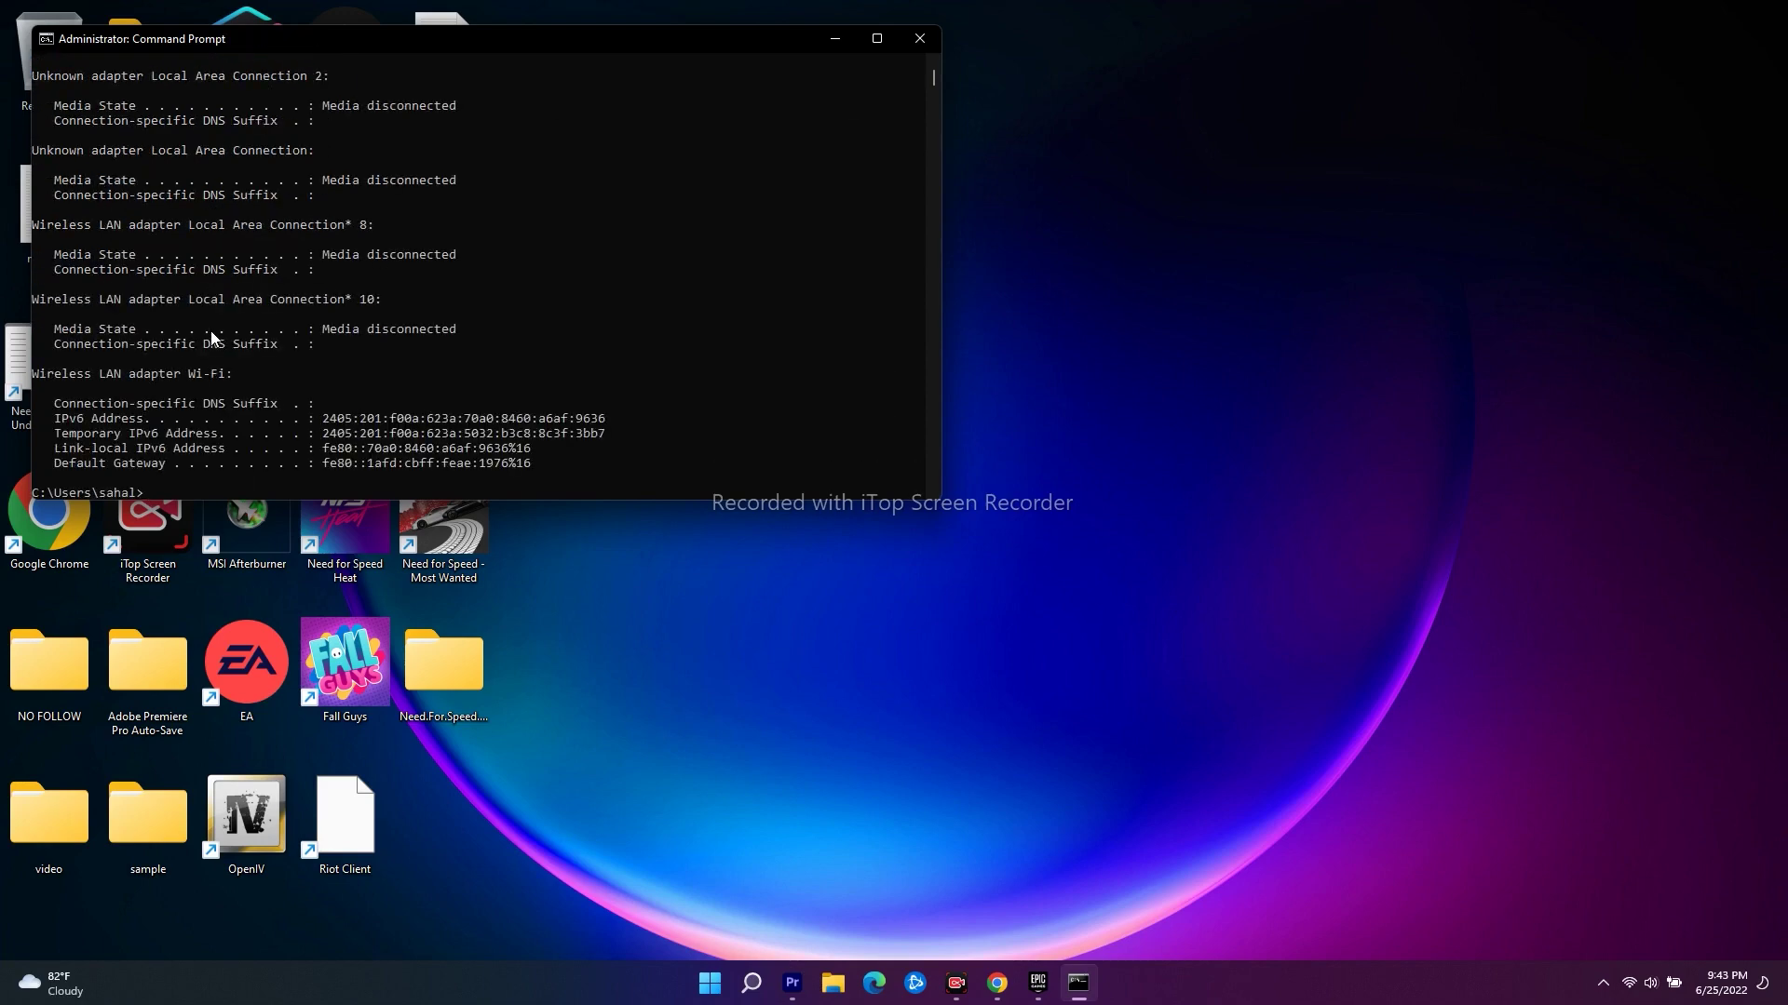
text(ipconfig/renew)
key(Return)
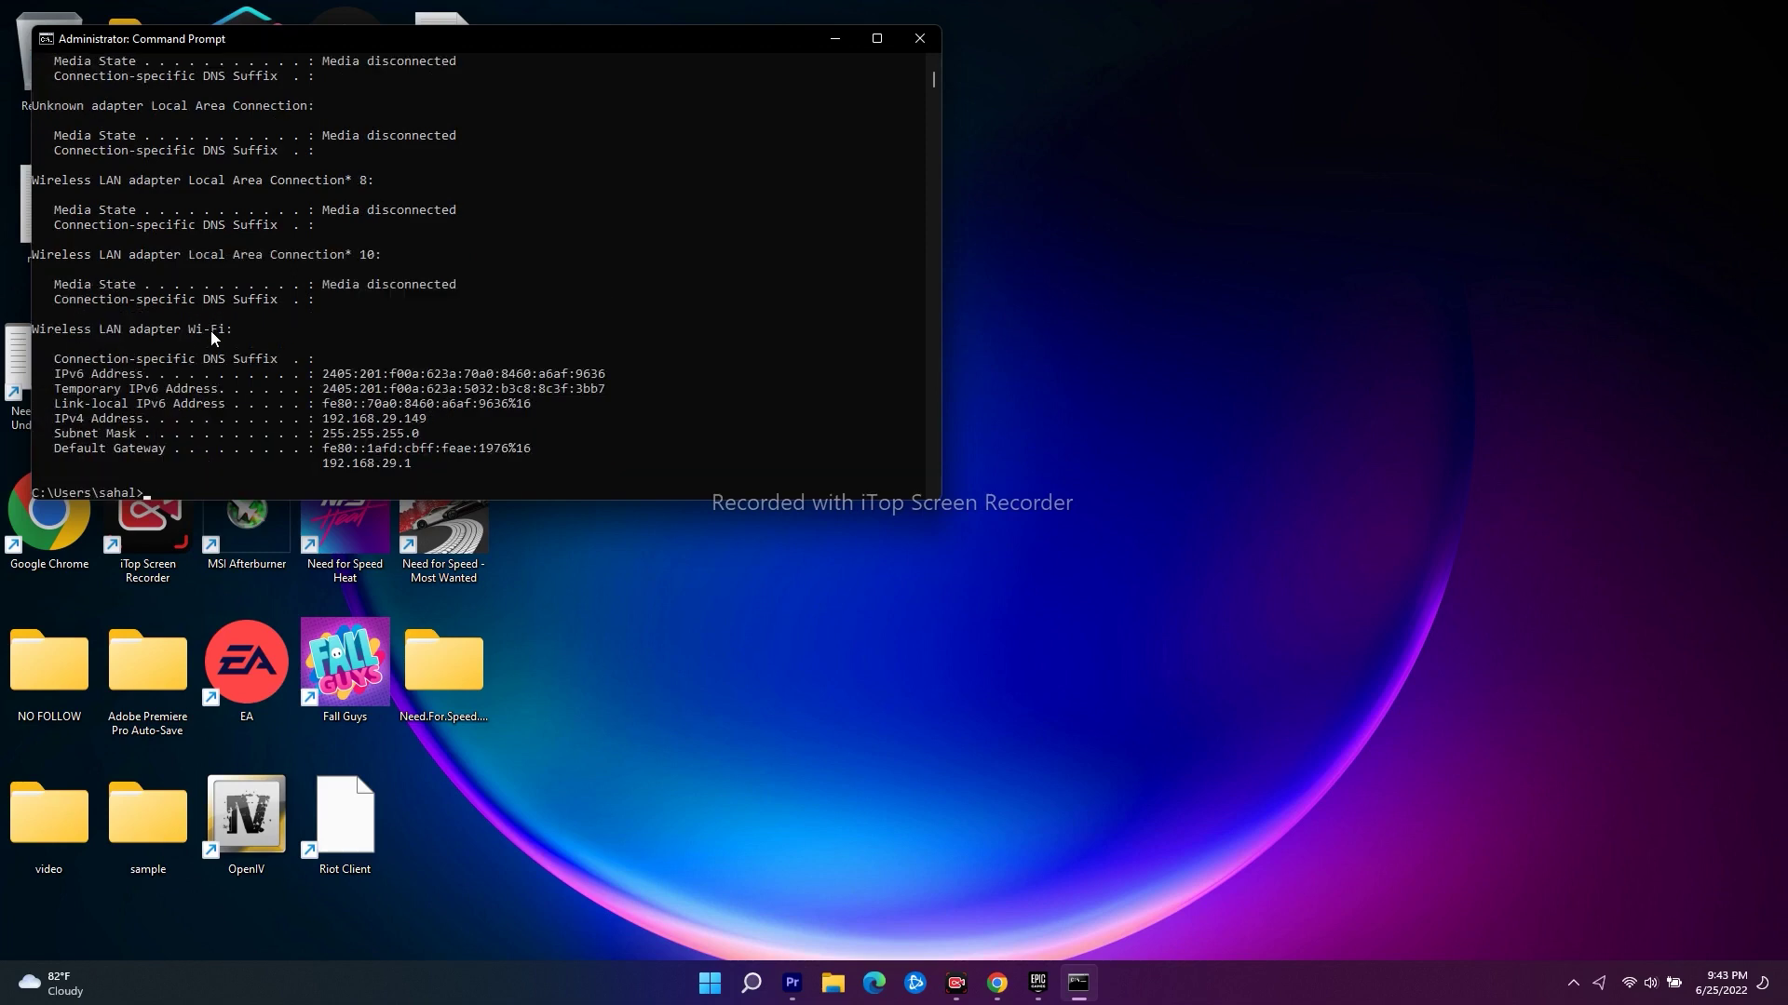
Step: Run netsh winsock reset to reset the Winsock catalog, then close Command Prompt
text(ipconfig)
key(BackSpace)
key(BackSpace)
key(BackSpace)
key(BackSpace)
key(BackSpace)
key(BackSpace)
key(BackSpace)
key(BackSpace)
text(netsh winsock rese)
key(Return)
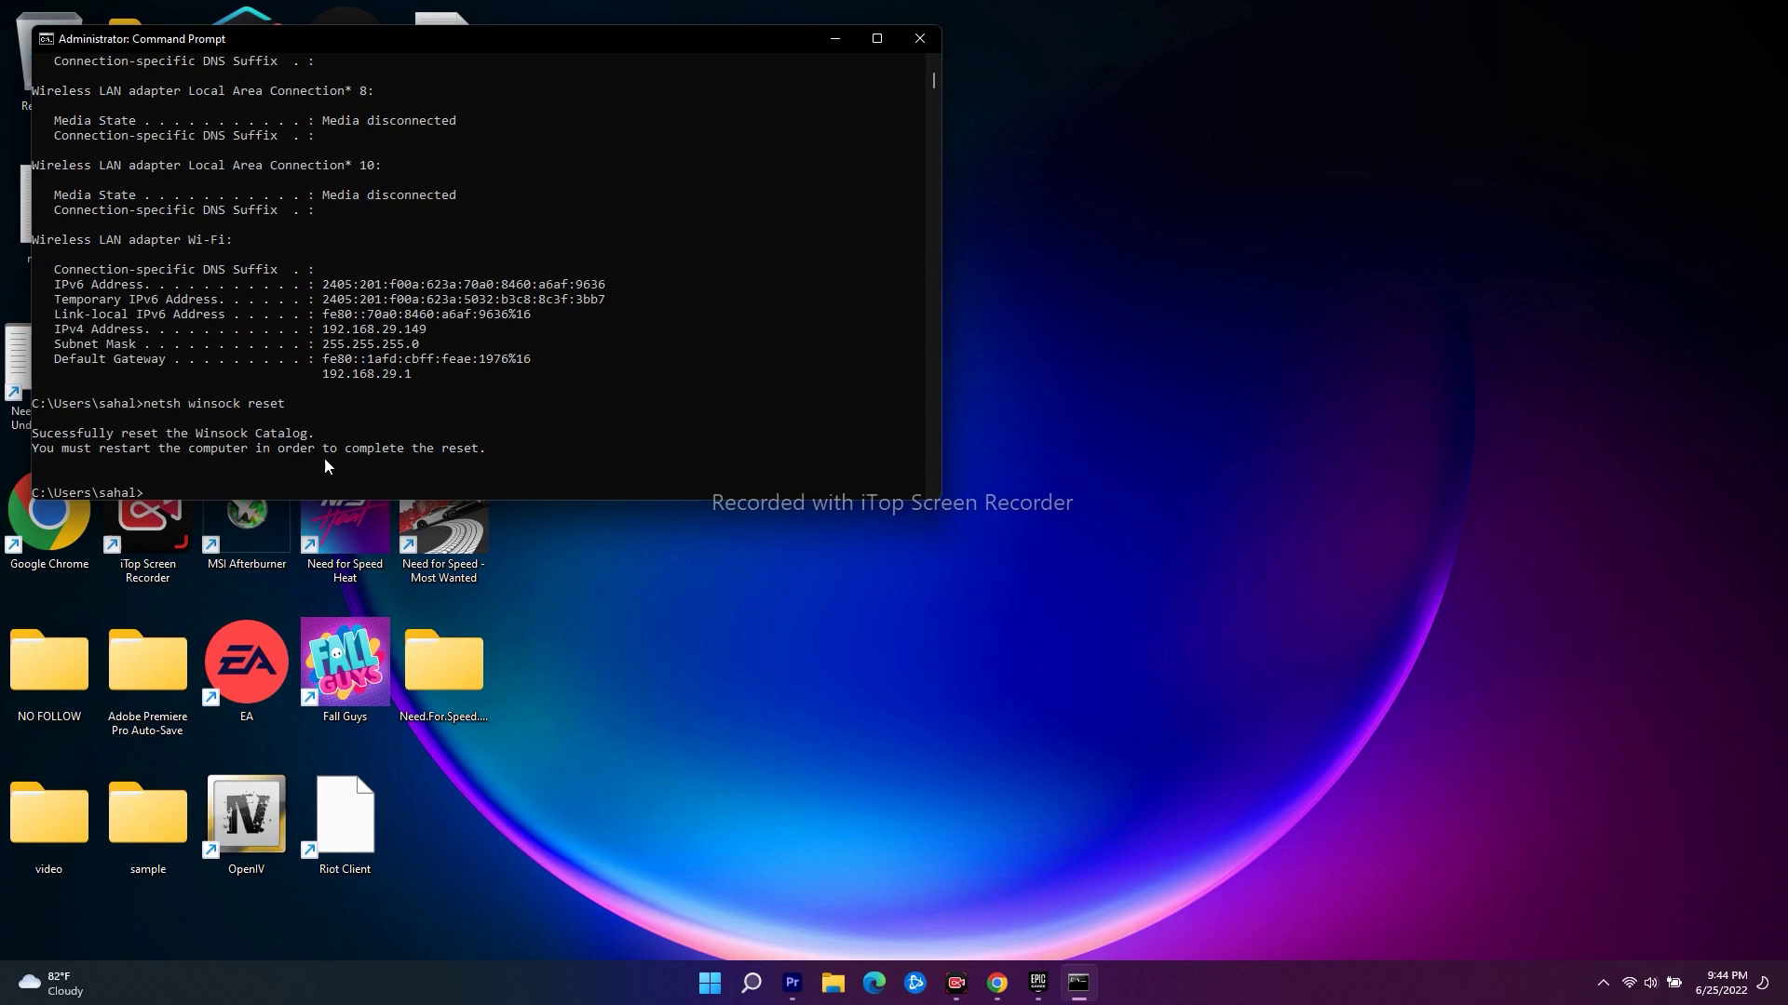
click(918, 39)
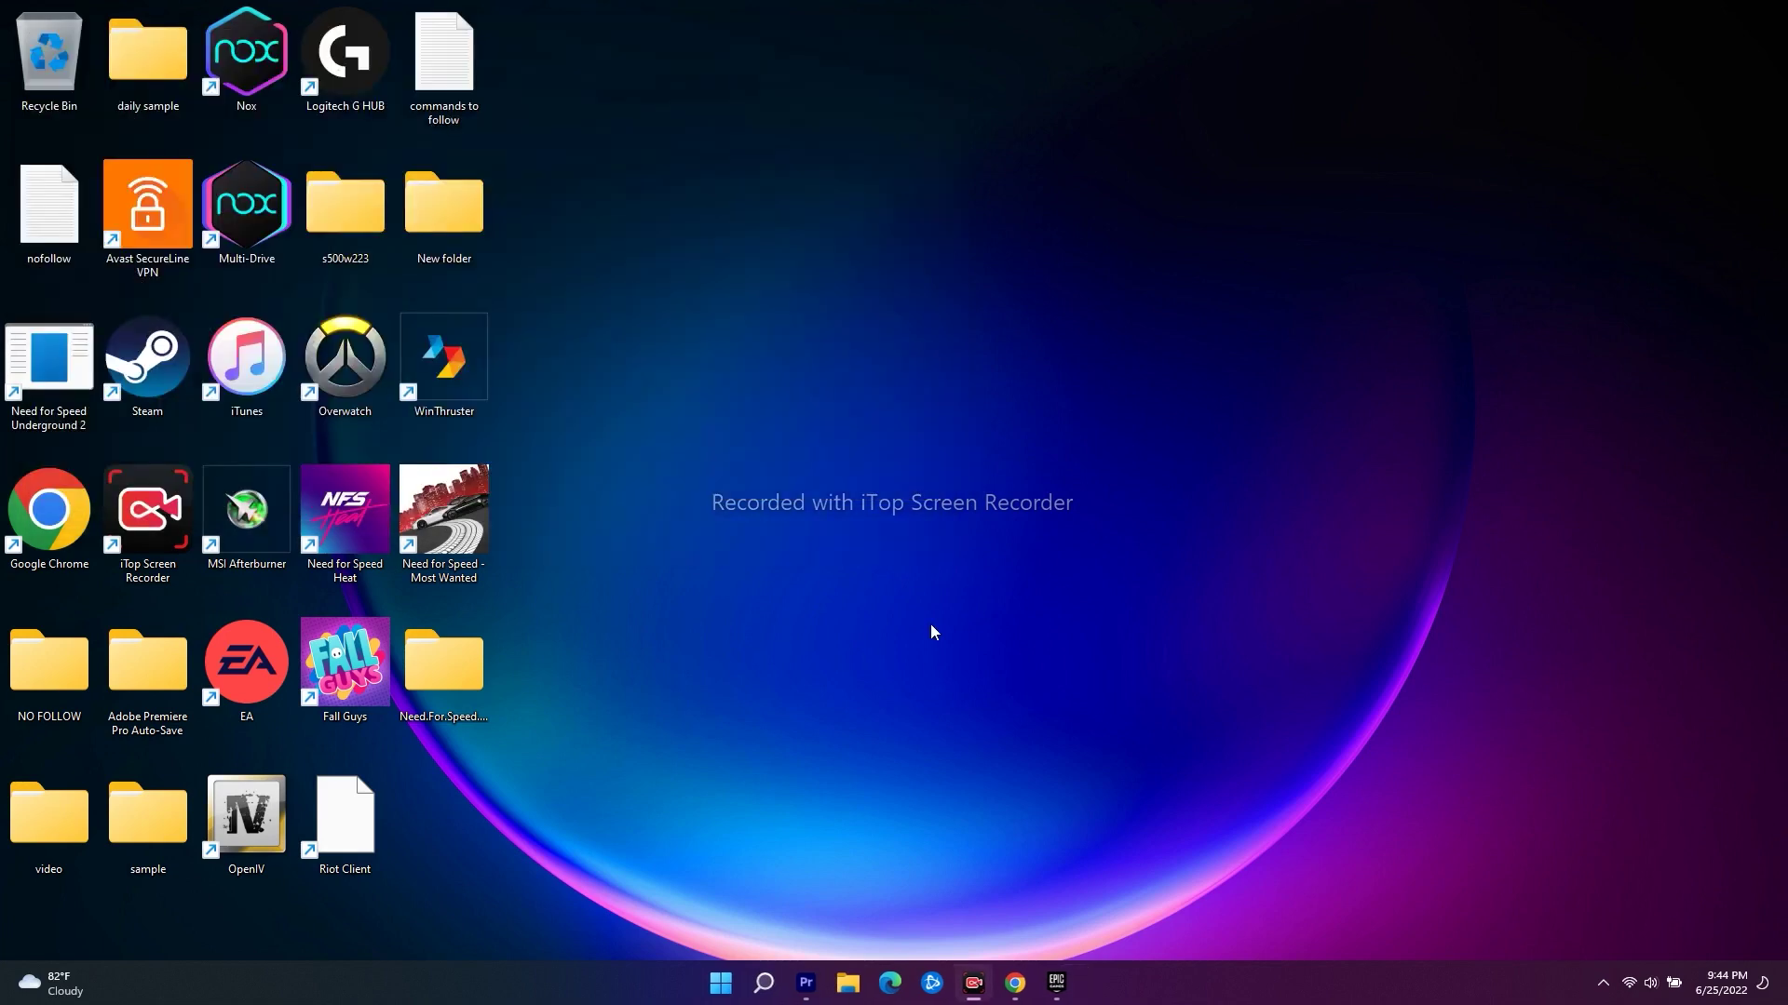
Step: Launch ncpa.cpl from Windows Search to open Network Connections
click(728, 989)
click(1330, 805)
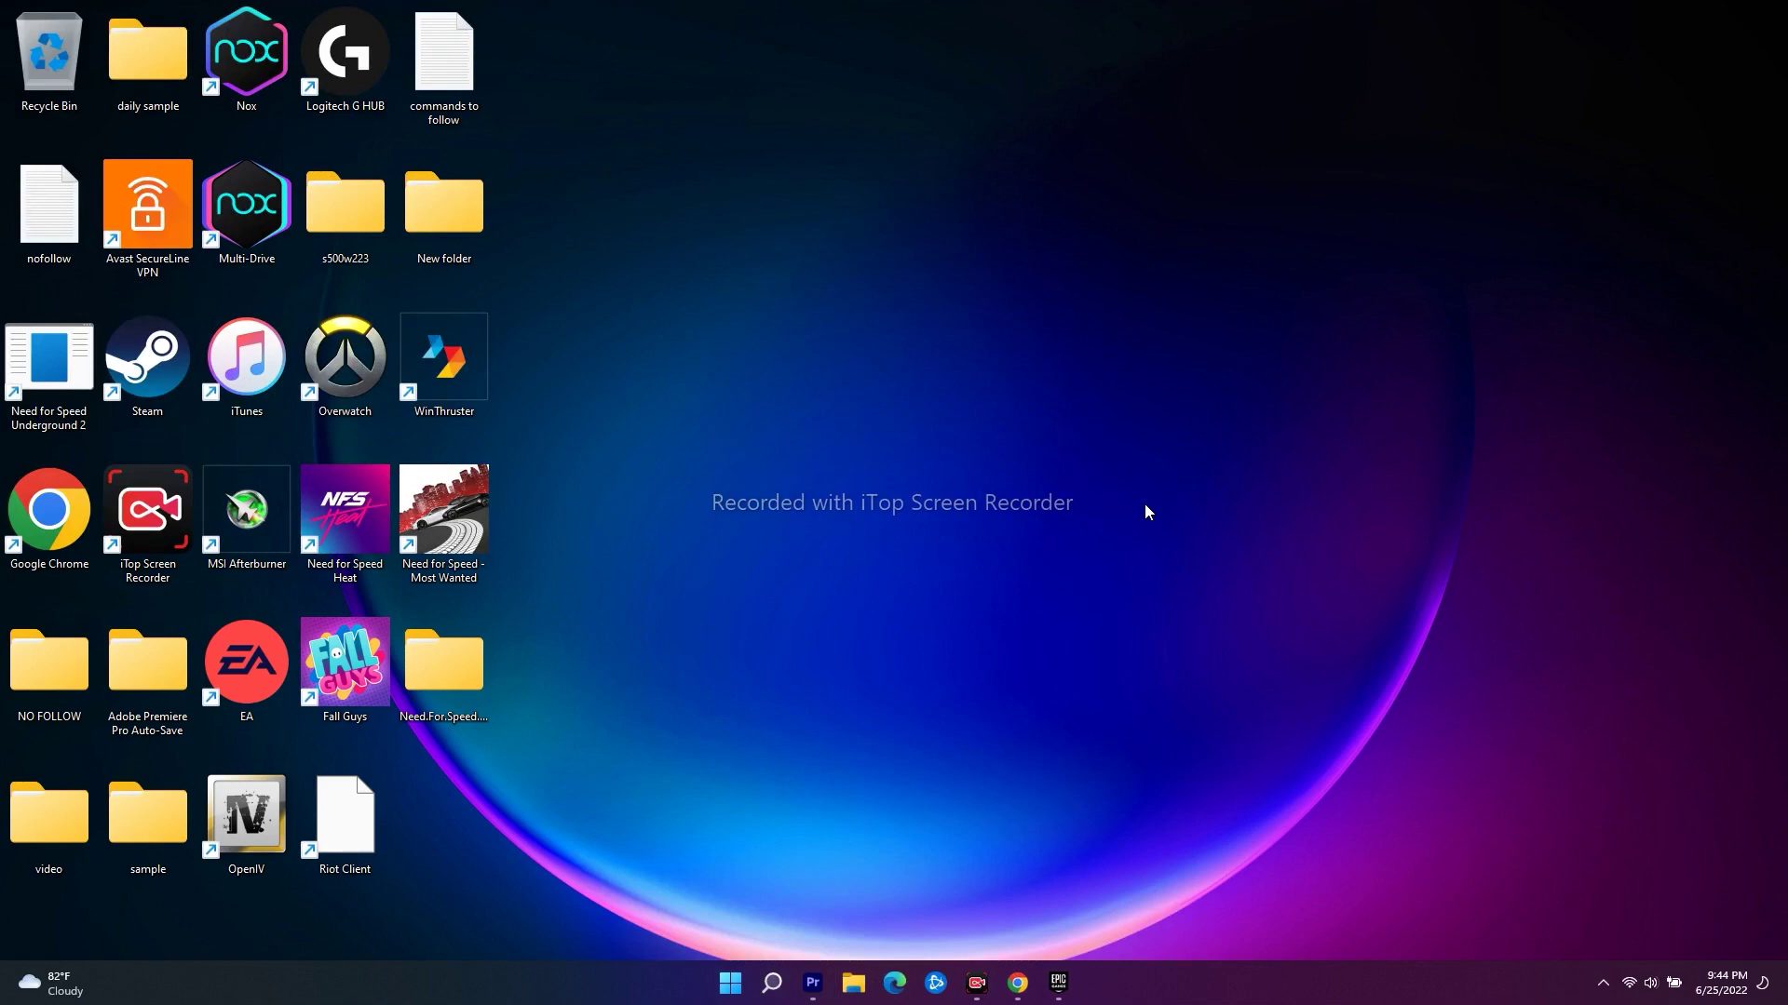
click(771, 983)
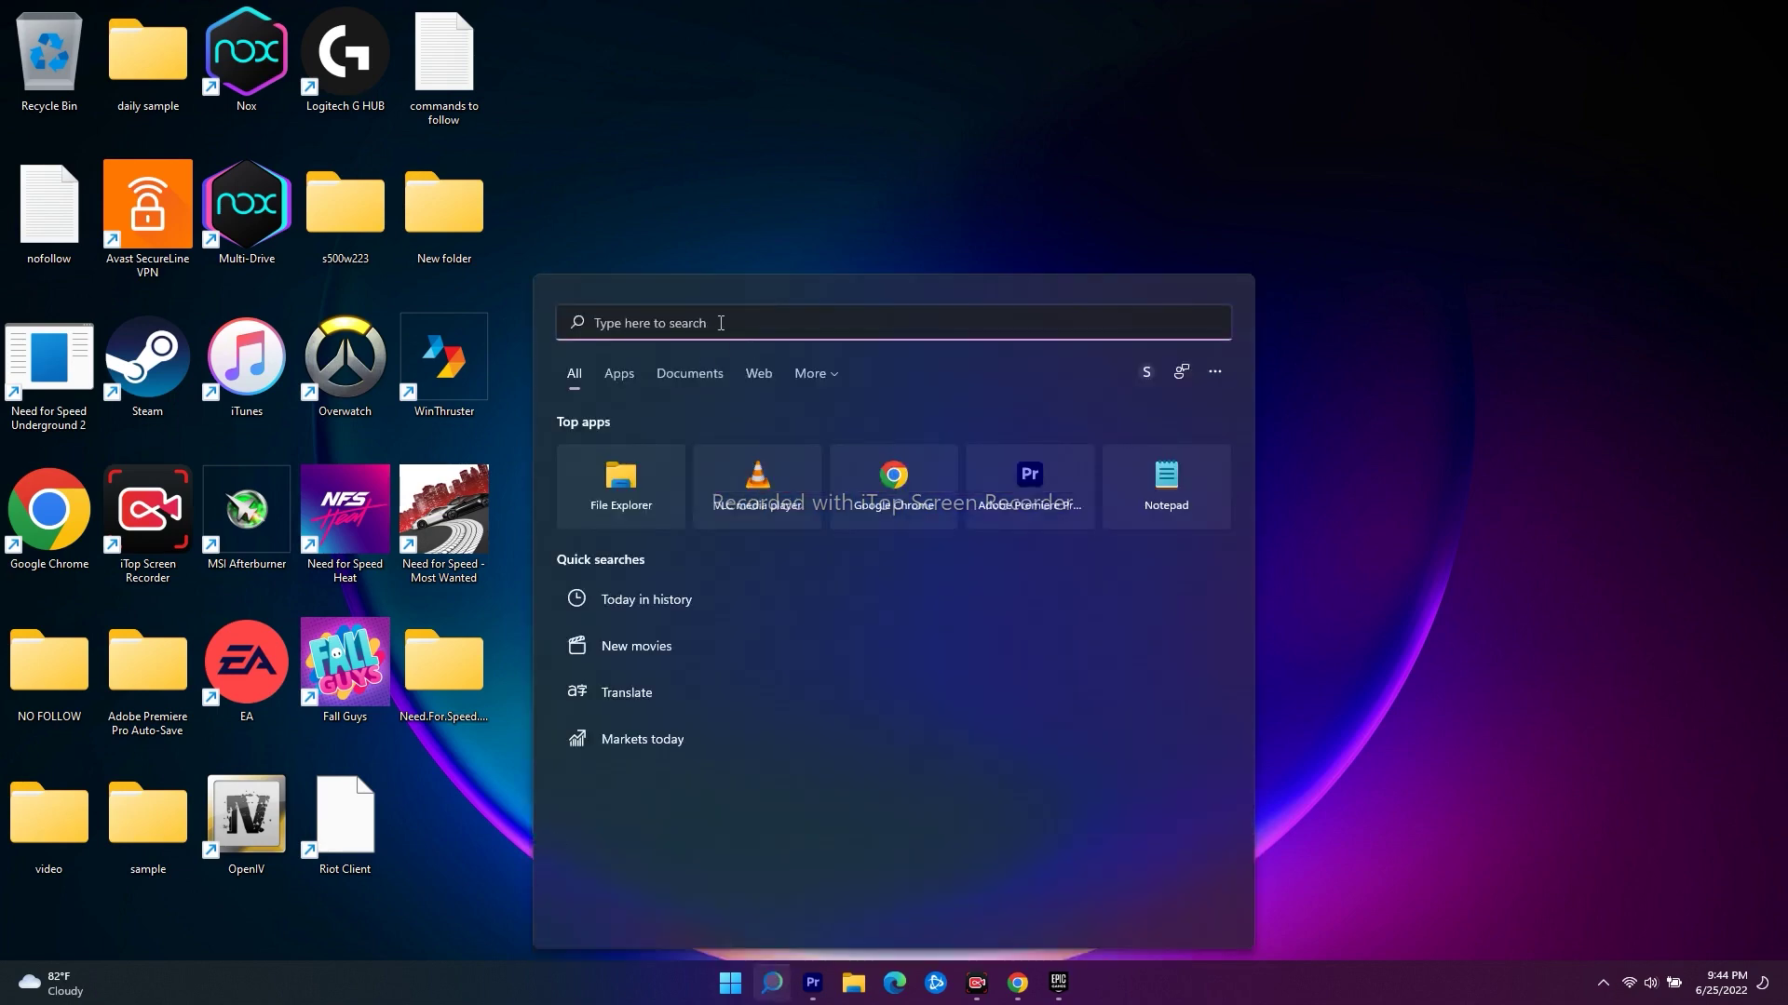
text(ncpa)
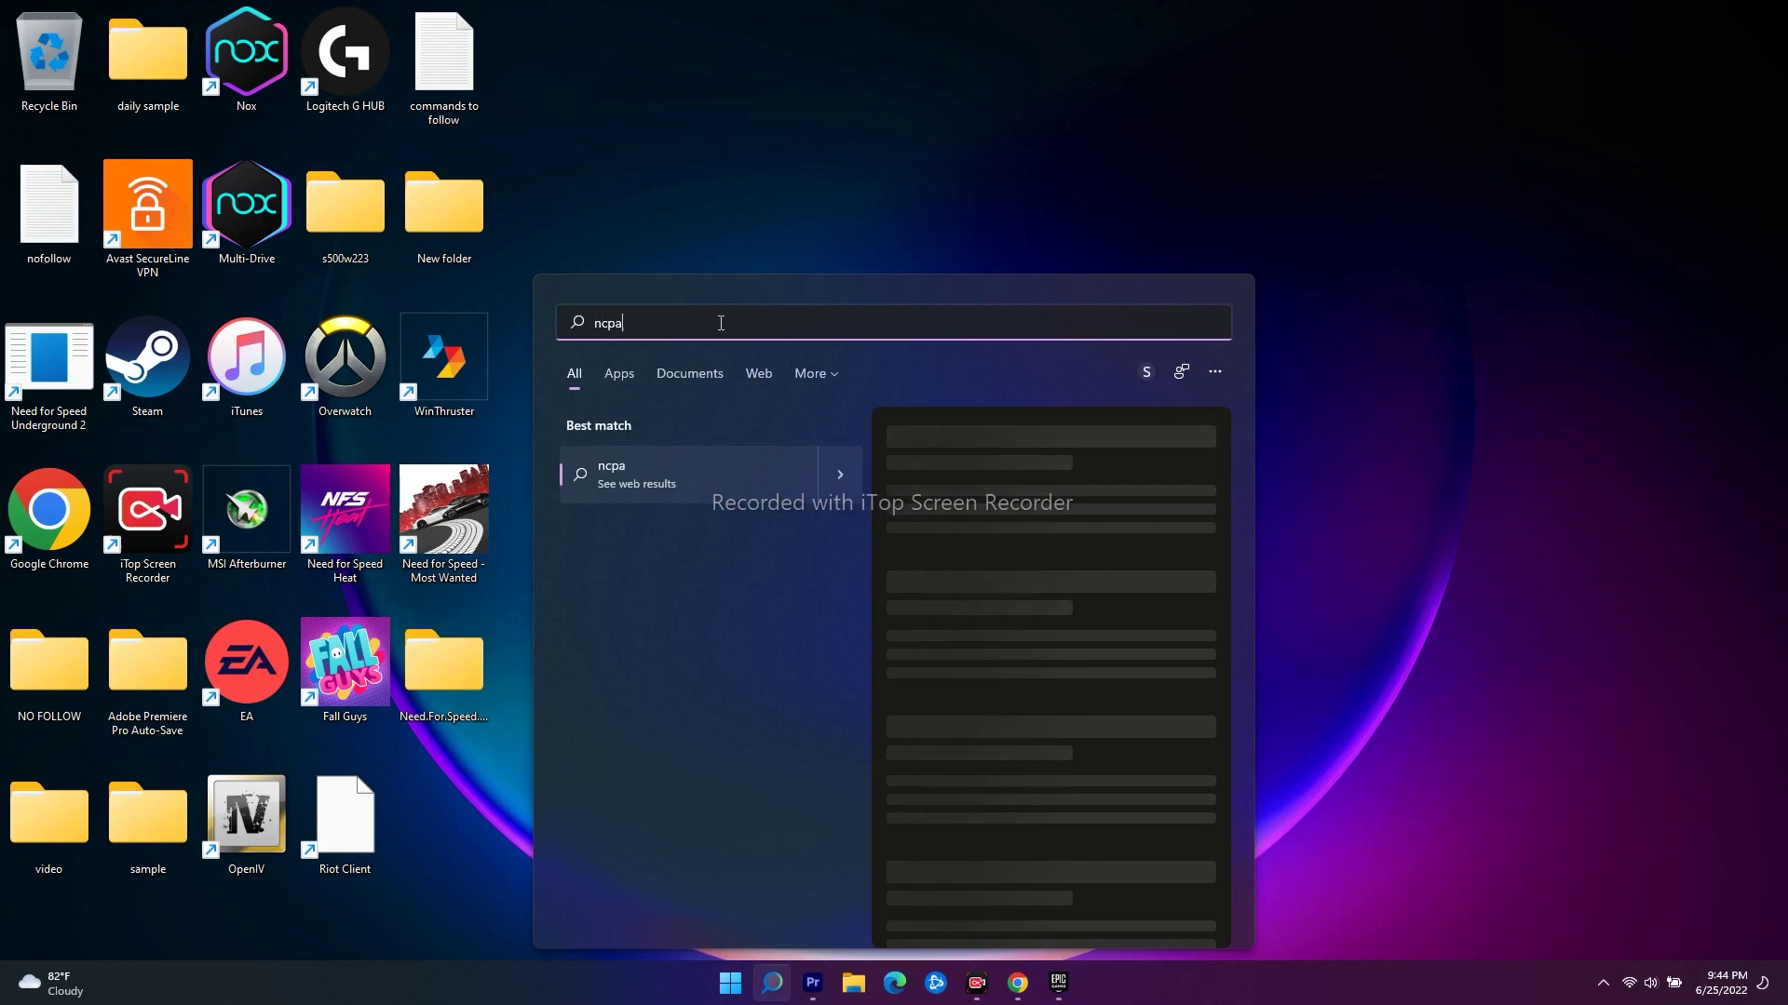
text(.cpl)
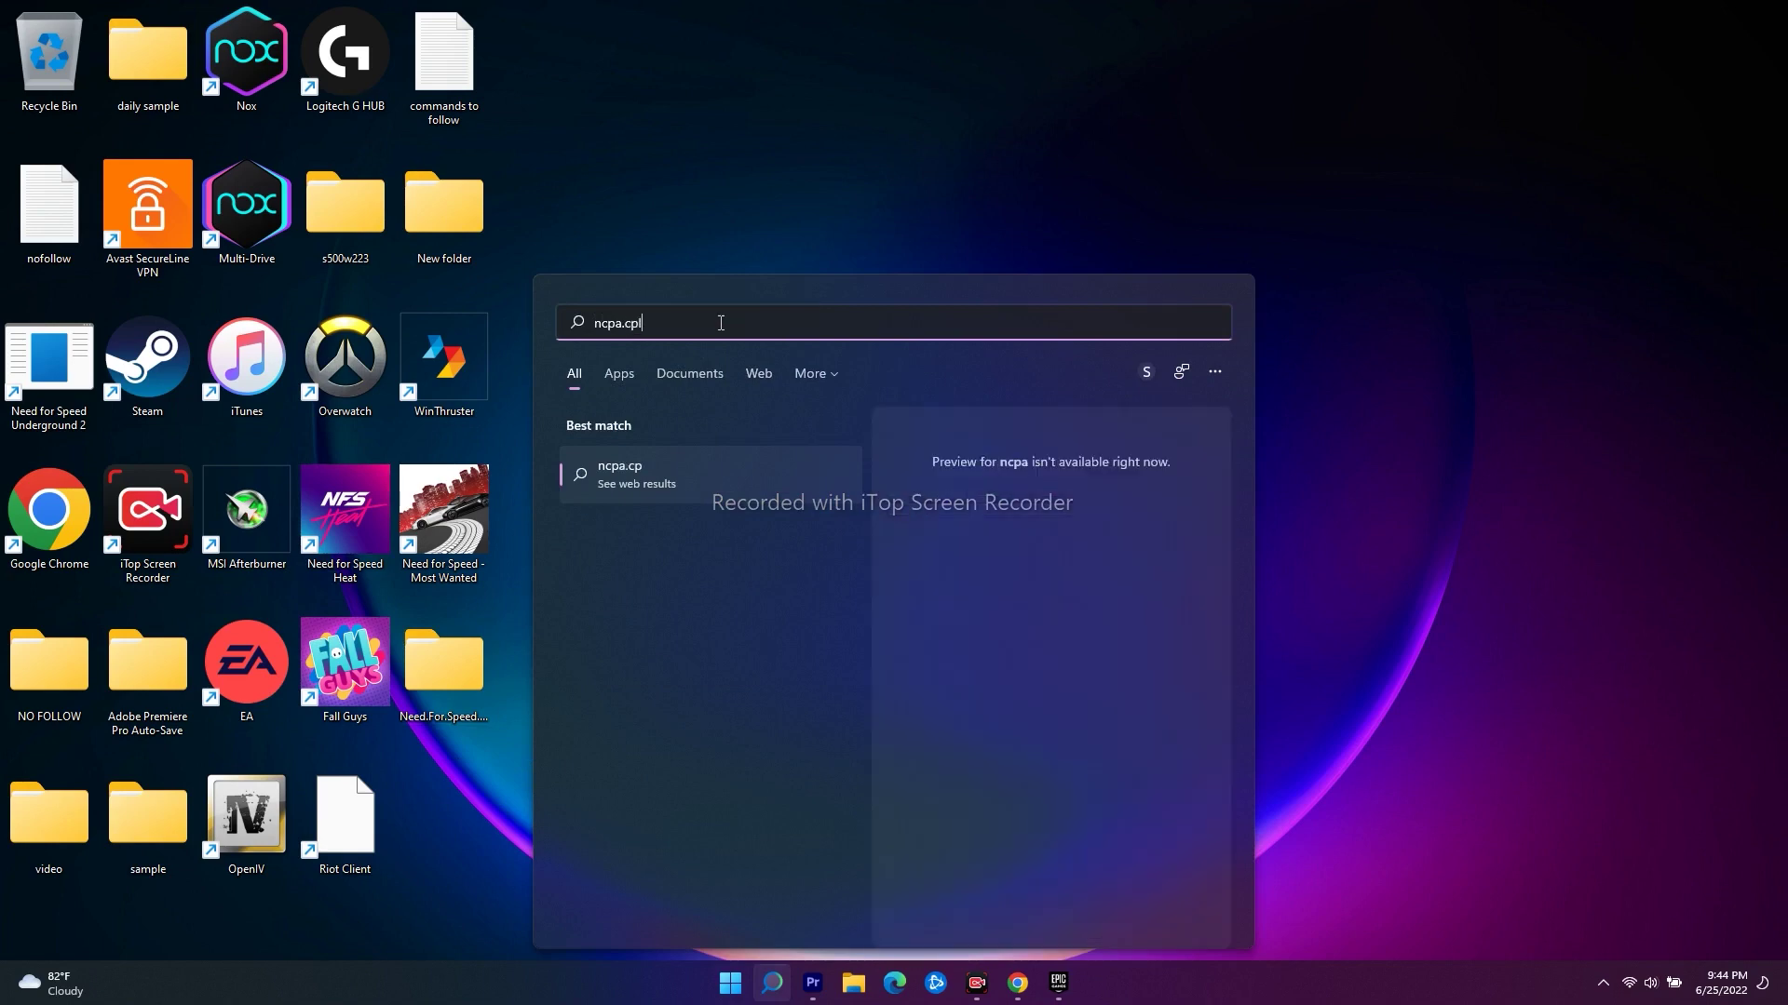
key(Return)
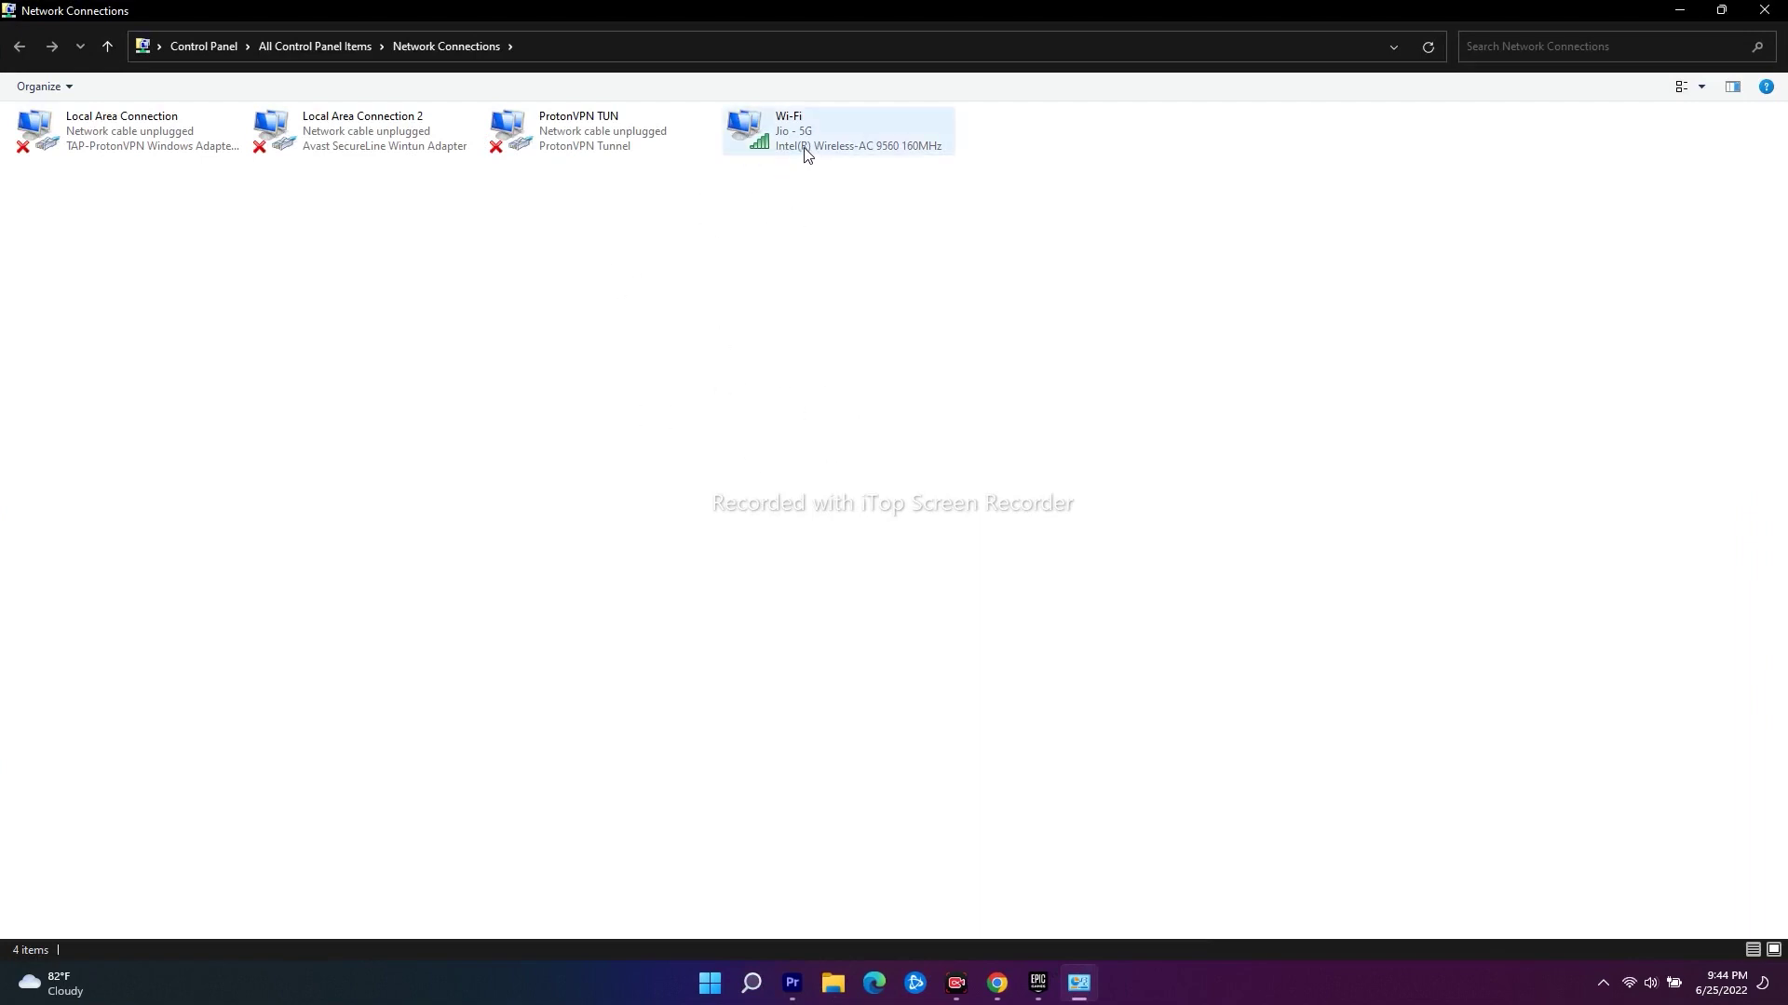
Step: Give the Wi-Fi adapter's IPv4 DNS servers 8.8.8.8 and 8.8.4.4, then close Network Connections
right_click(803, 148)
click(863, 347)
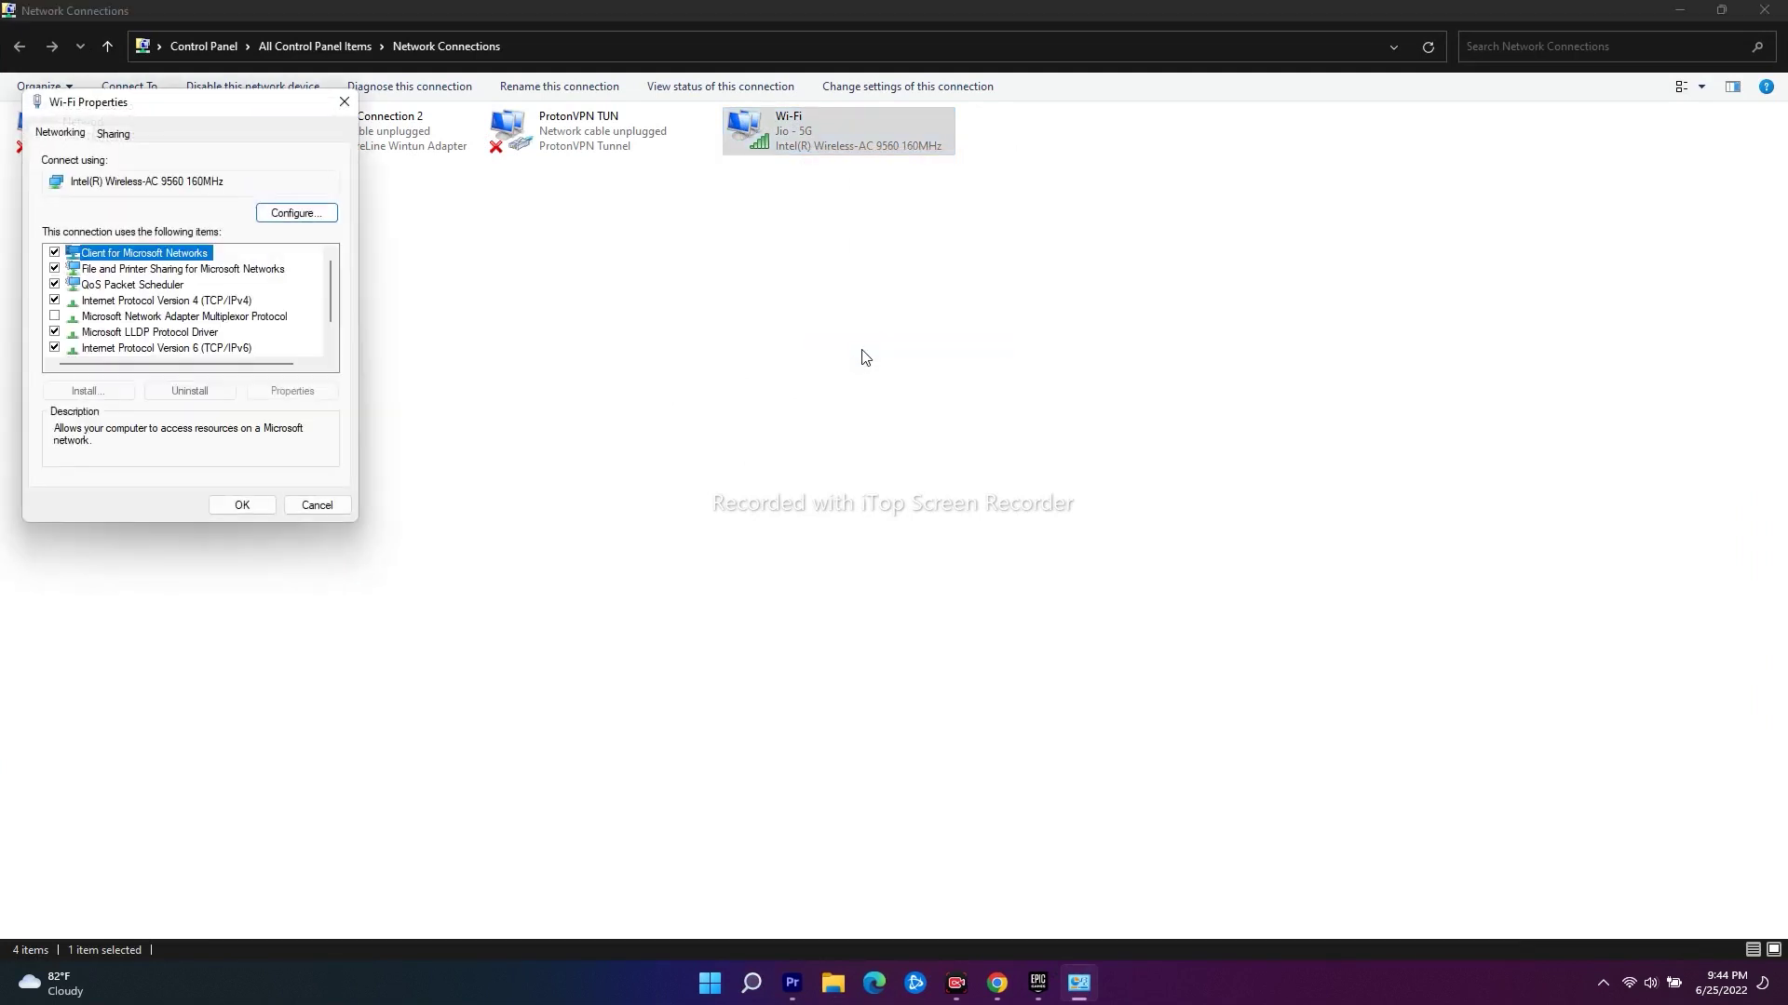
drag(357, 169, 721, 228)
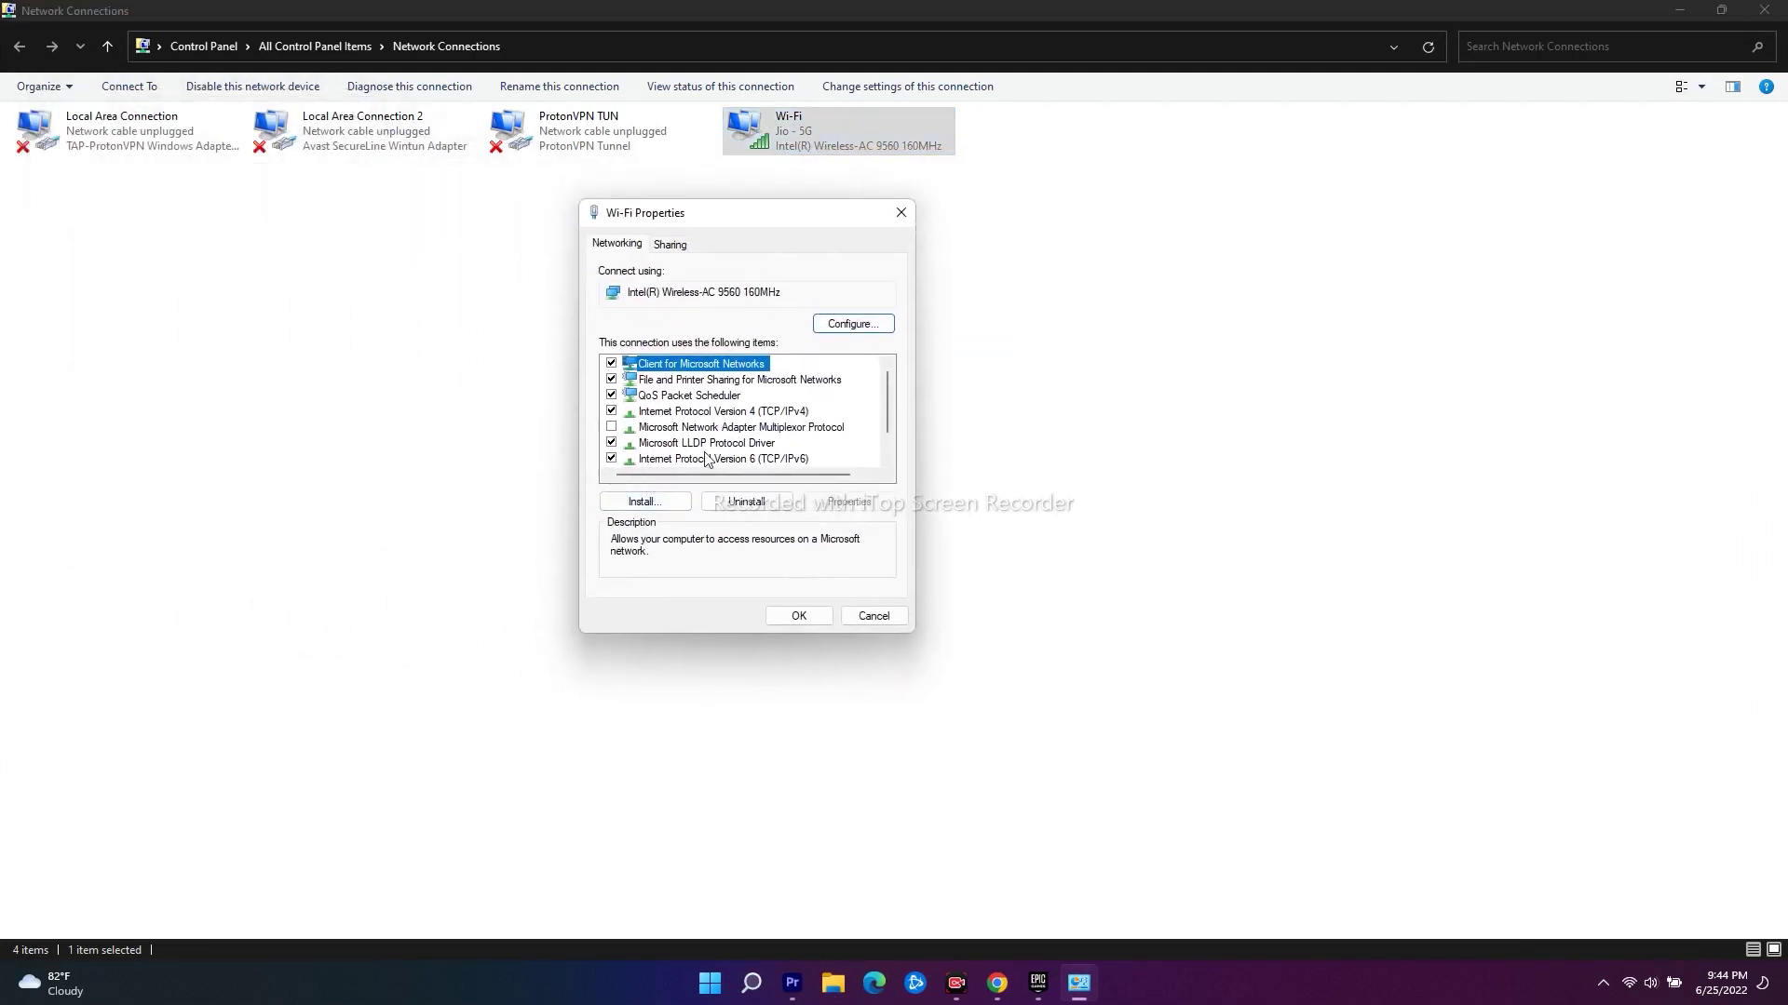
double_click(765, 411)
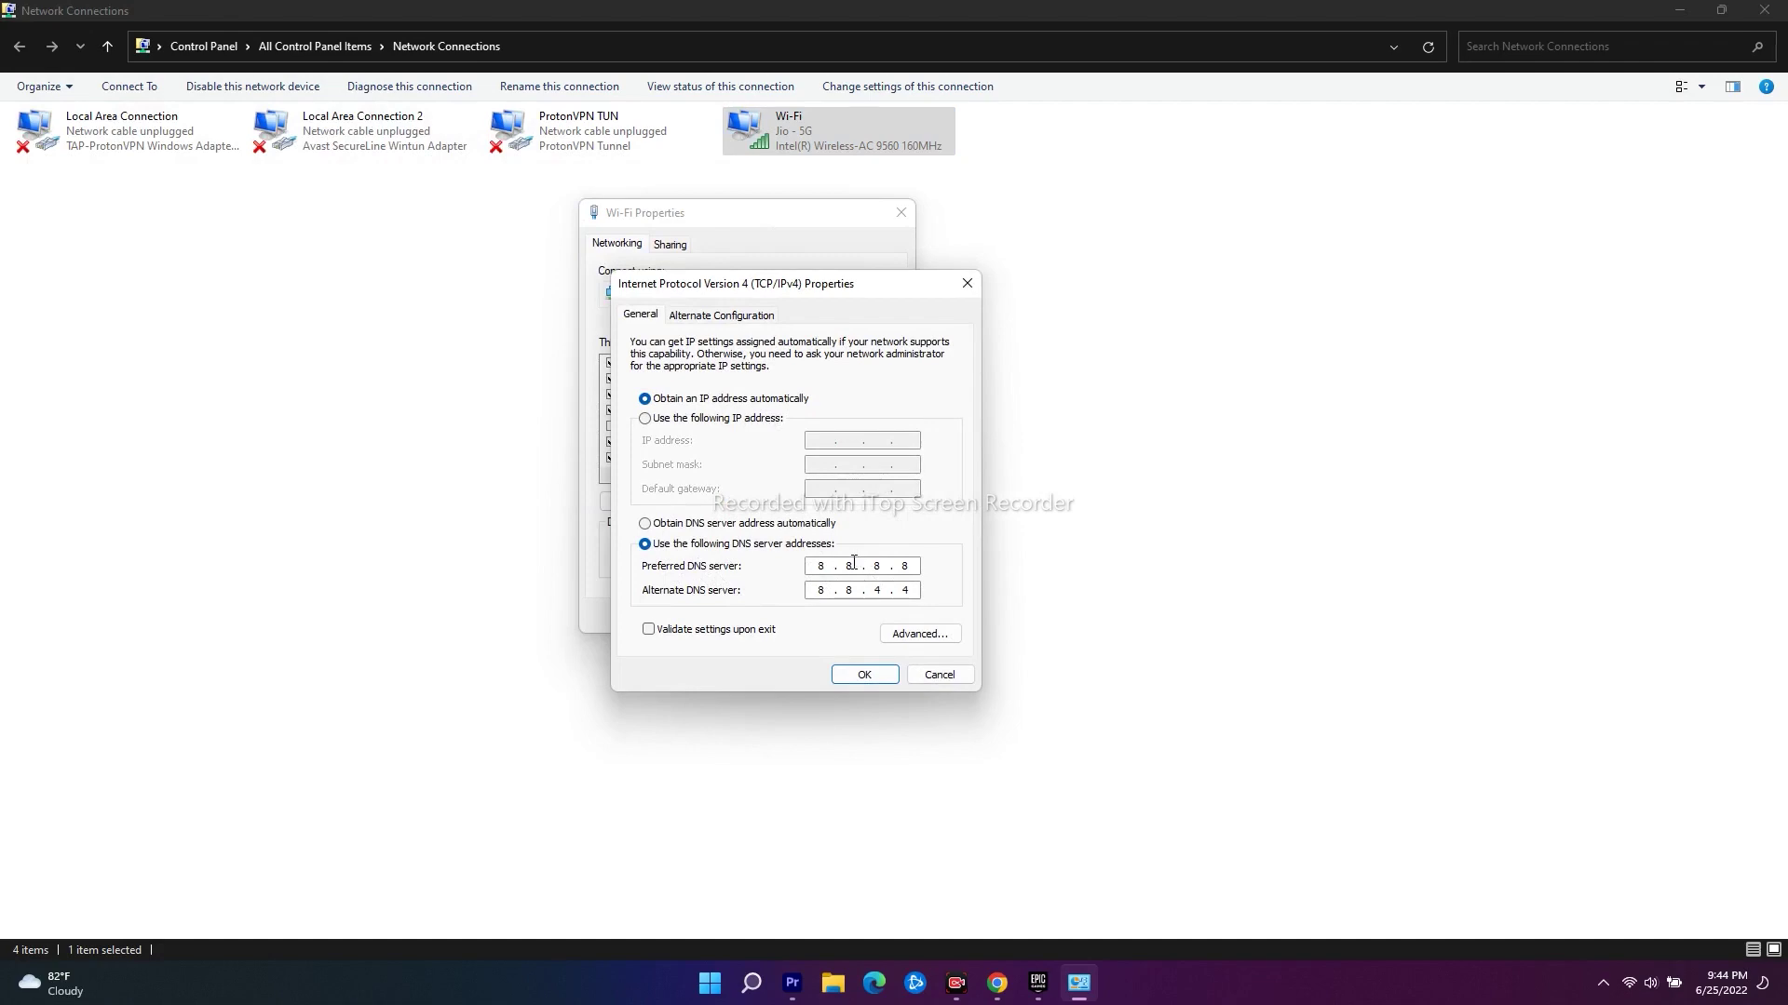
click(866, 676)
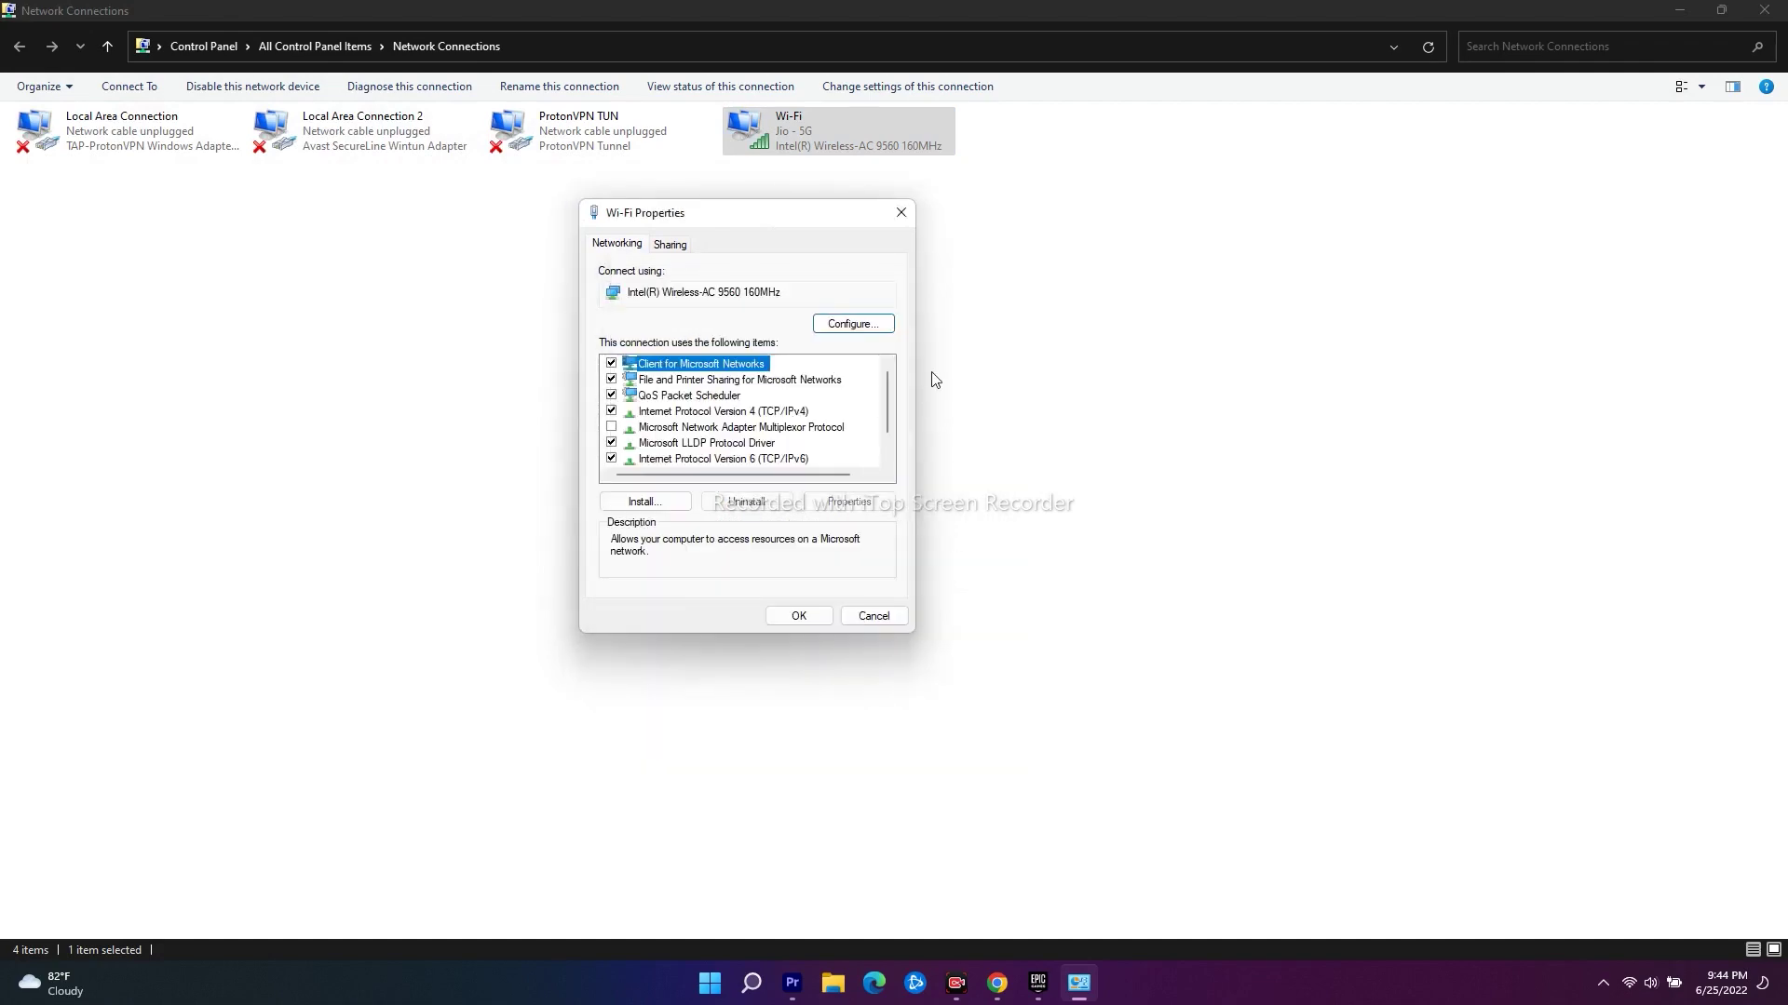
click(904, 216)
click(1764, 10)
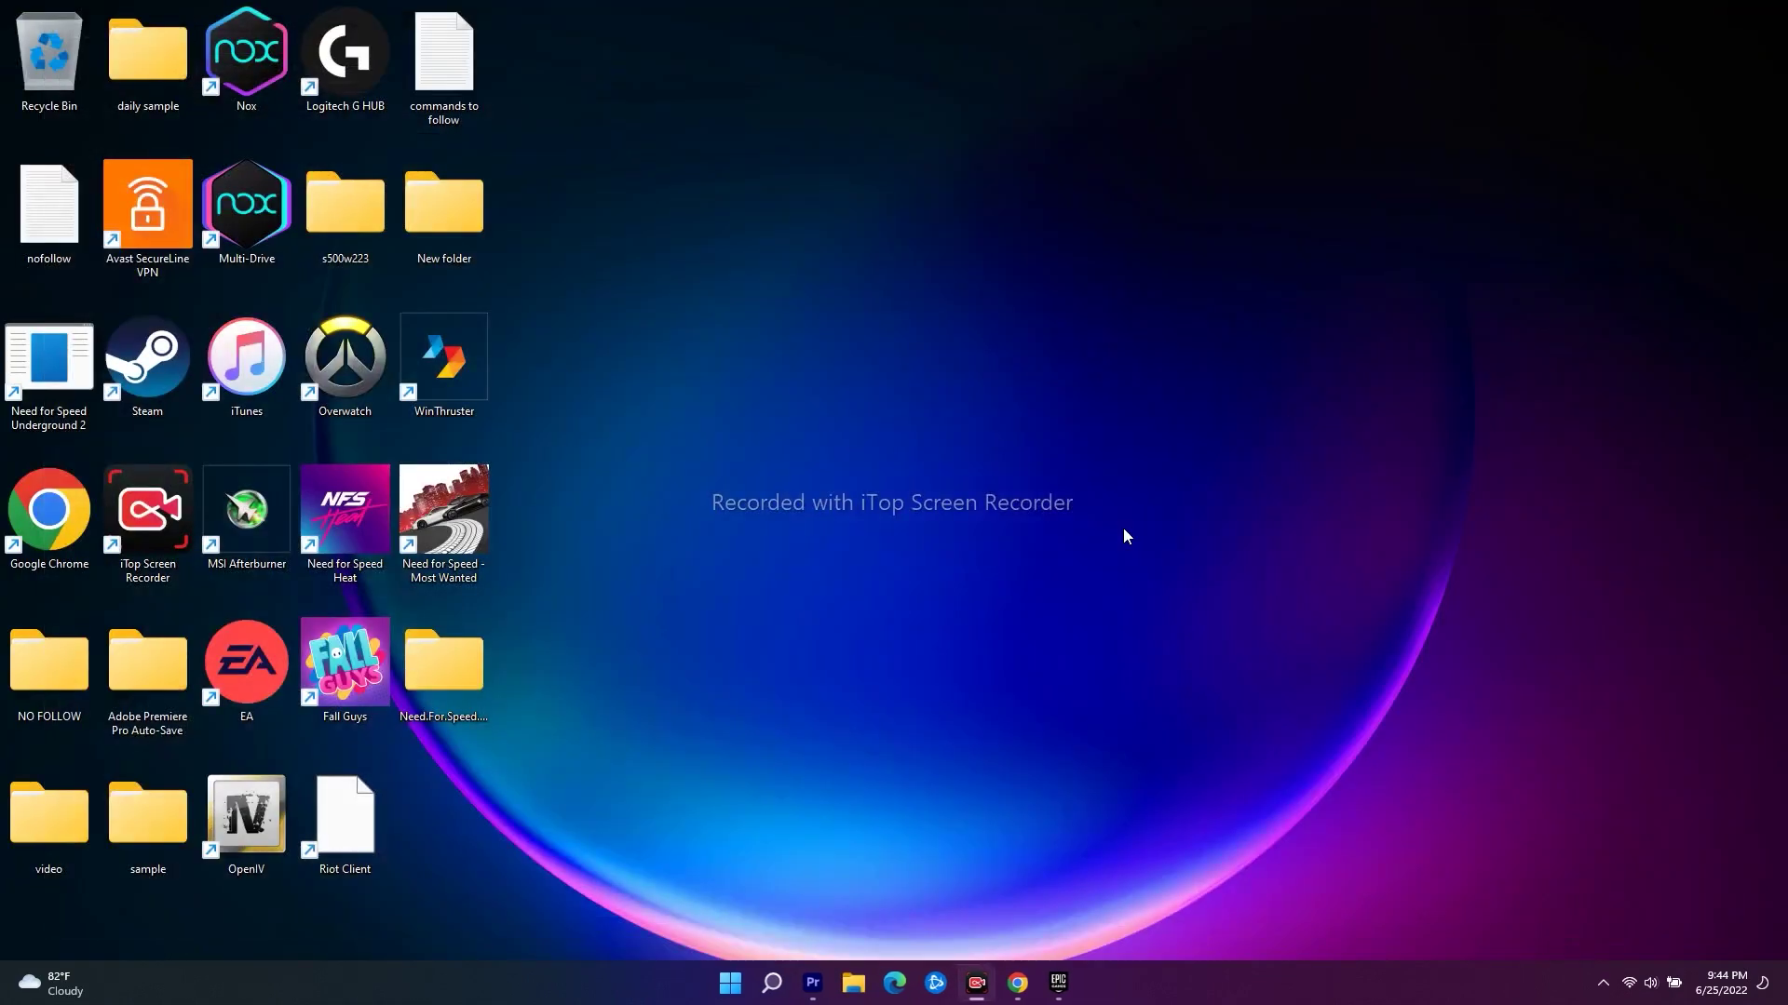
Step: Restore the Epic Games Launcher library from the taskbar, showing the five games
click(1058, 982)
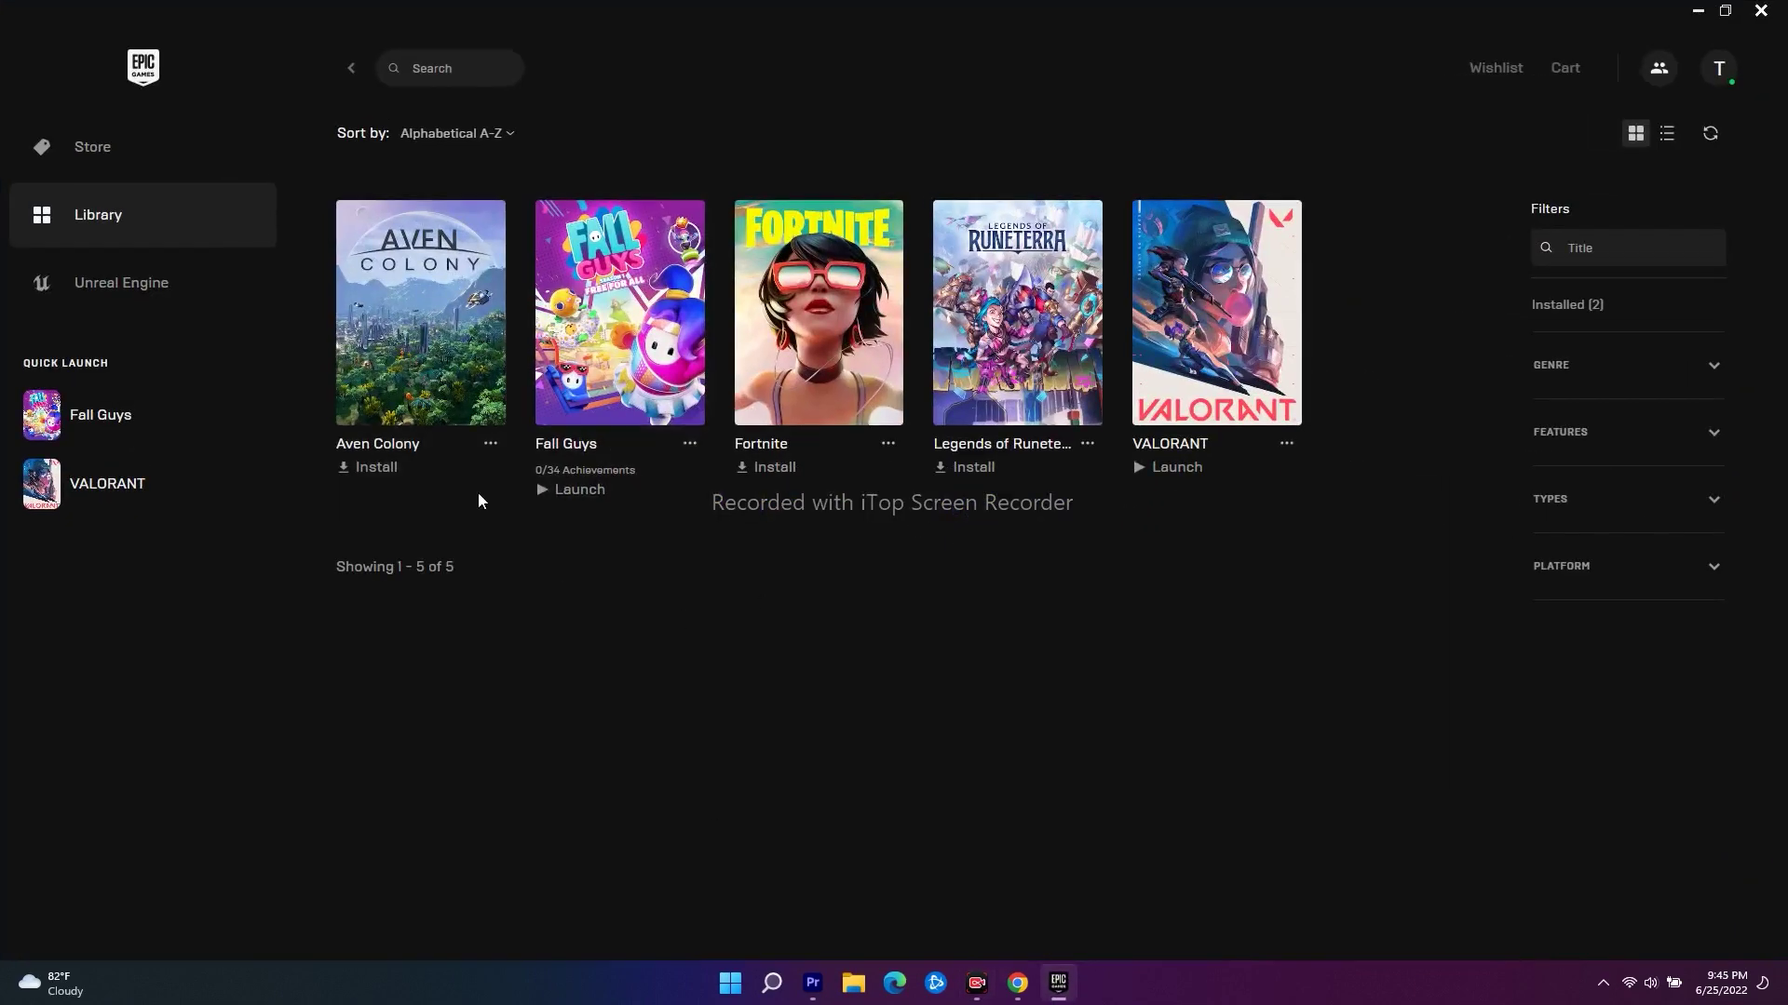